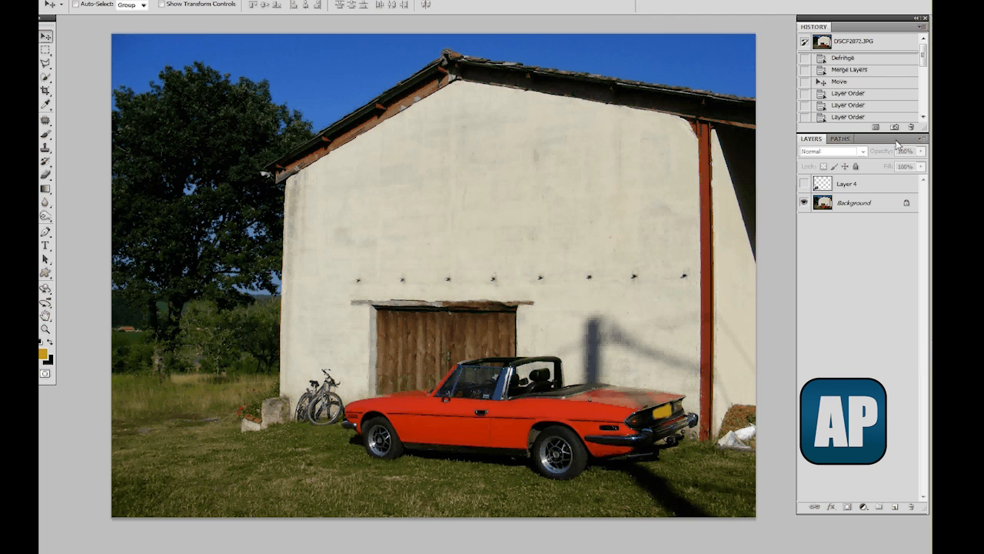
Step: Apply a Levels adjustment to the Background layer with black input 4, white input 216 and fine-tuned midtones
left_click(112, 1)
left_click(877, 208)
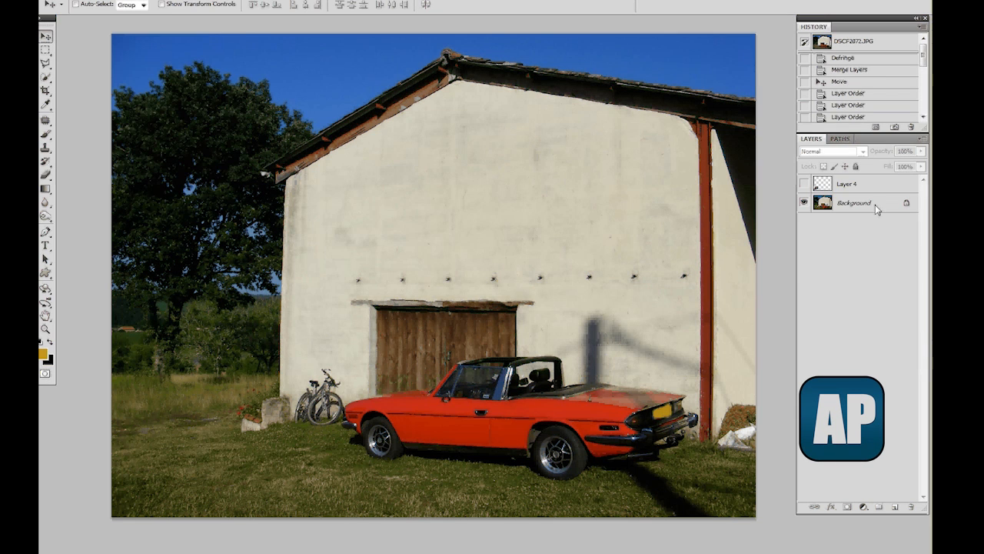
left_click(877, 206)
left_click(113, 0)
mouse_move(154, 15)
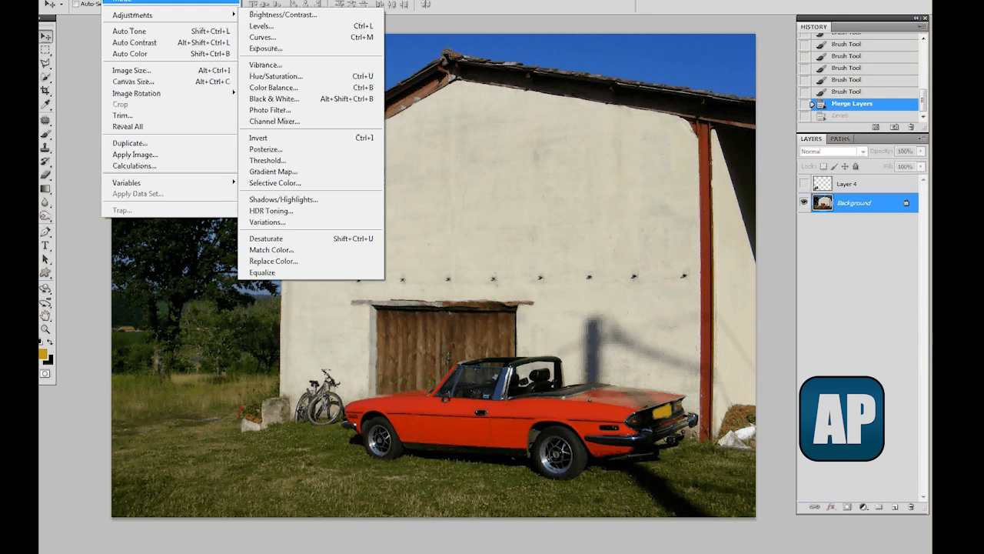
left_click(123, 0)
left_click(123, 0)
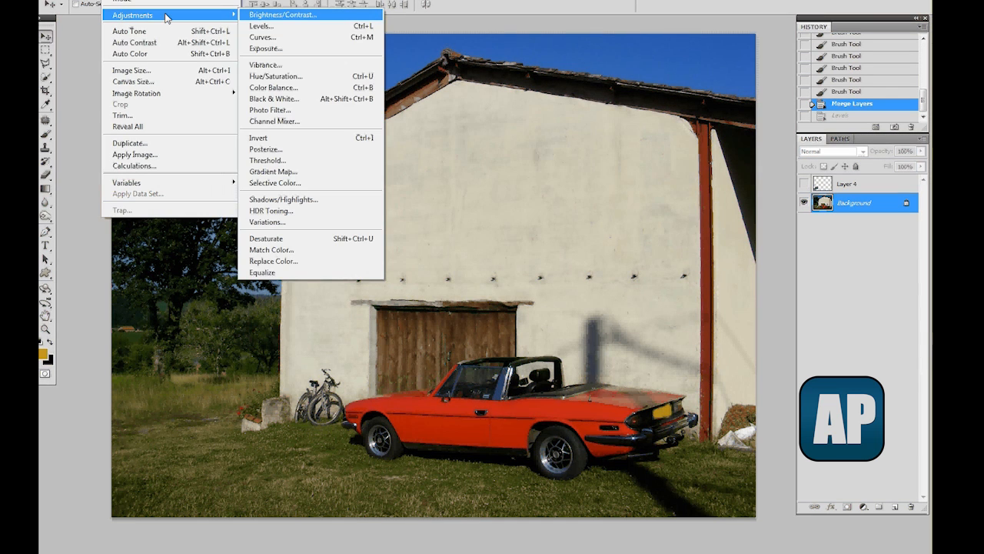
left_click(287, 30)
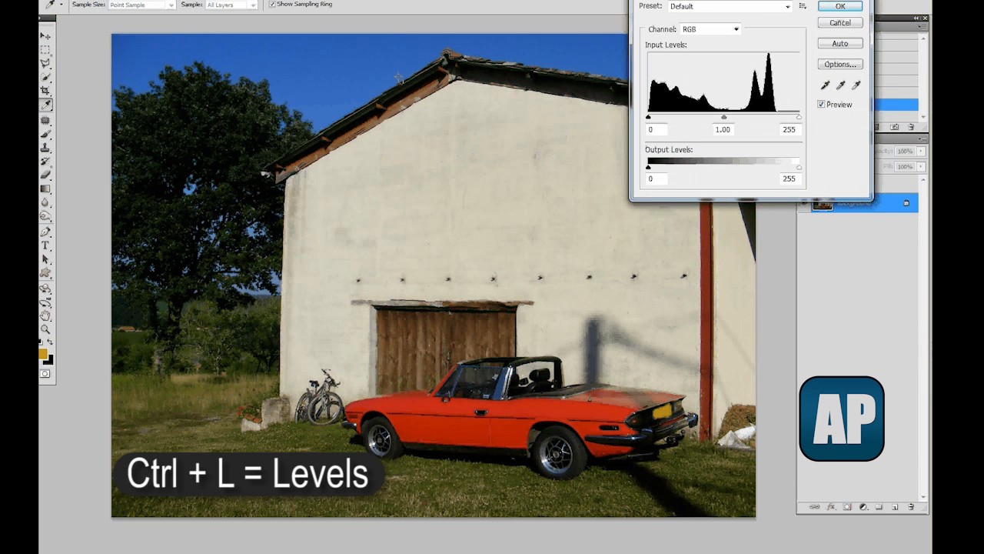
left_click_drag(689, 0, 589, 49)
left_click_drag(547, 177, 550, 177)
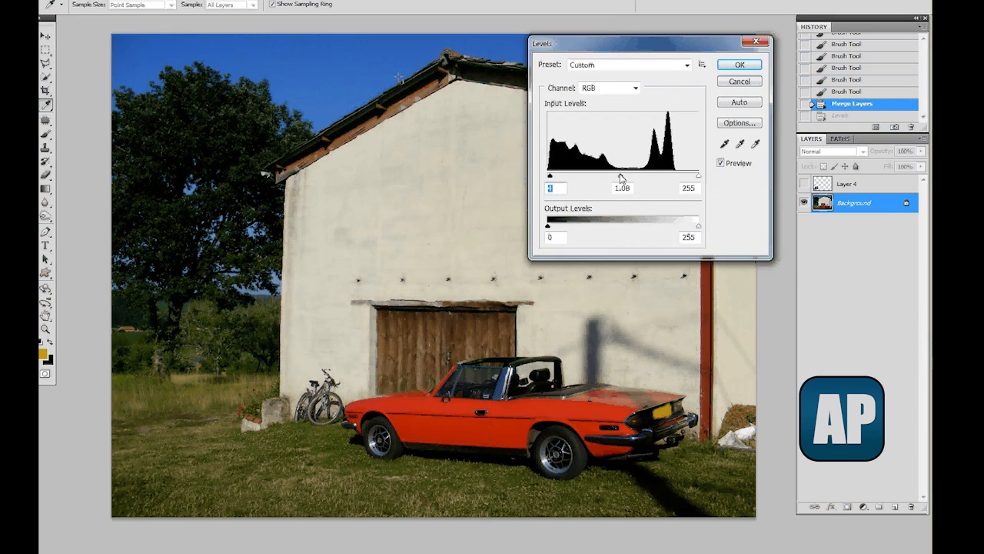
left_click_drag(627, 178, 629, 178)
left_click_drag(698, 176, 677, 178)
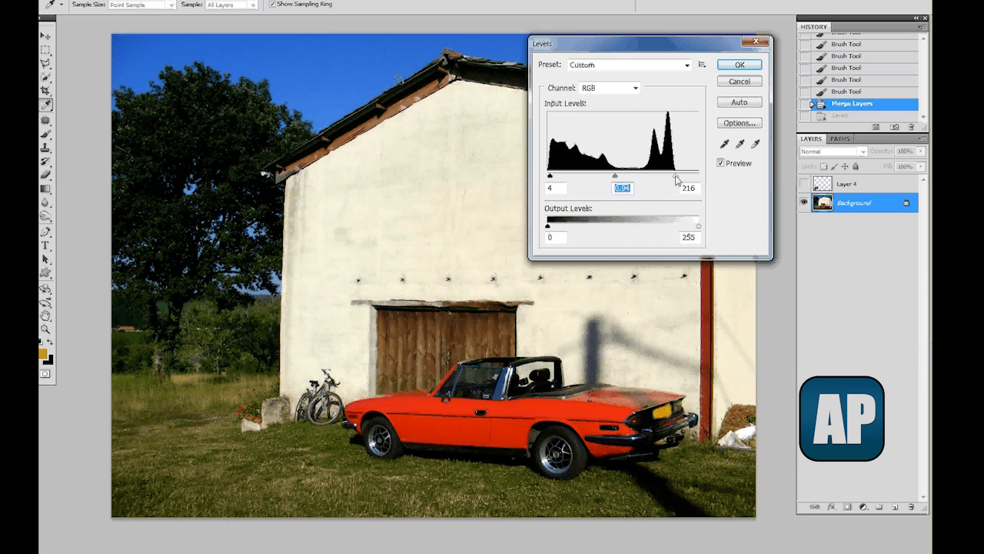
left_click_drag(615, 177, 620, 178)
left_click(740, 67)
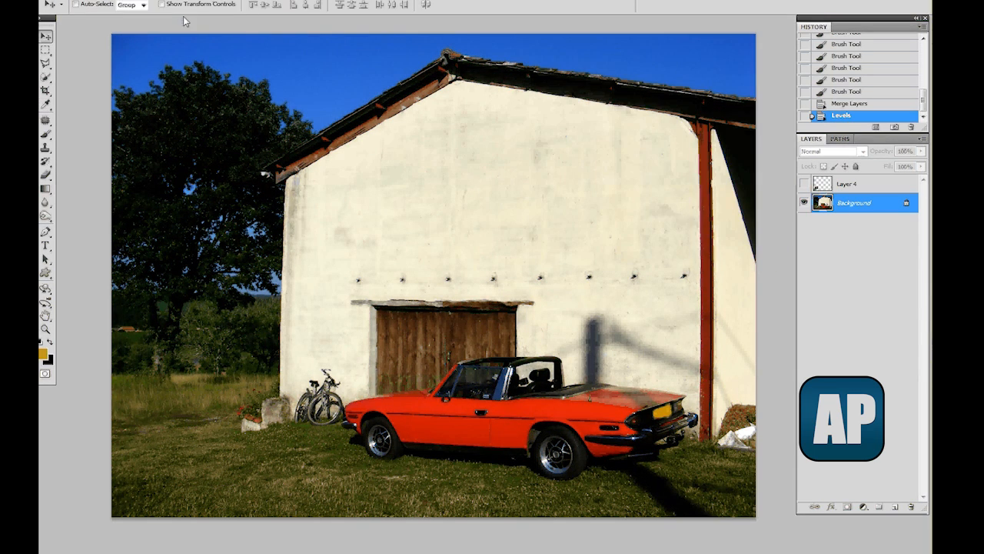
Step: Apply Hue/Saturation to the Reds of the Background layer with hue +111, saturation -25 and lightness +14
left_click(115, 0)
mouse_move(192, 15)
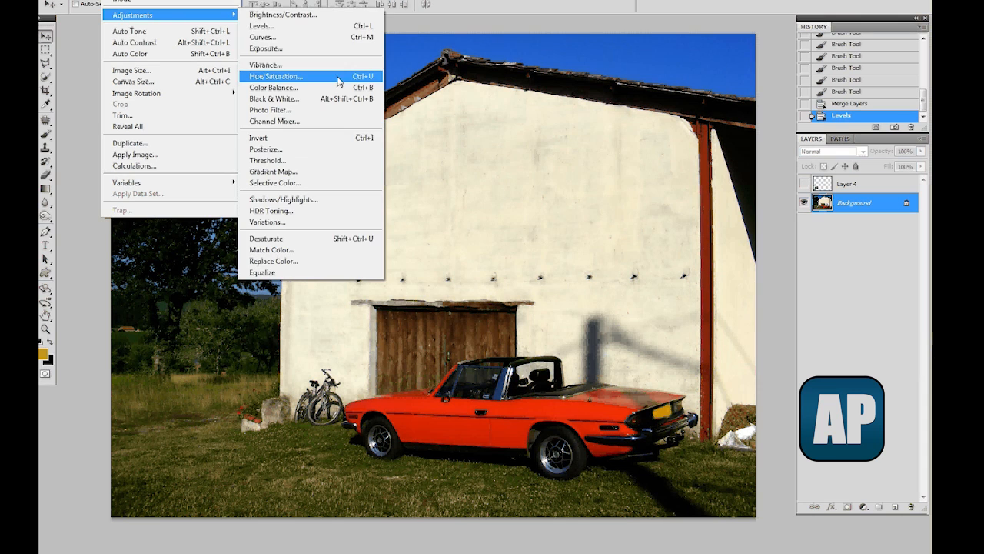
left_click(274, 76)
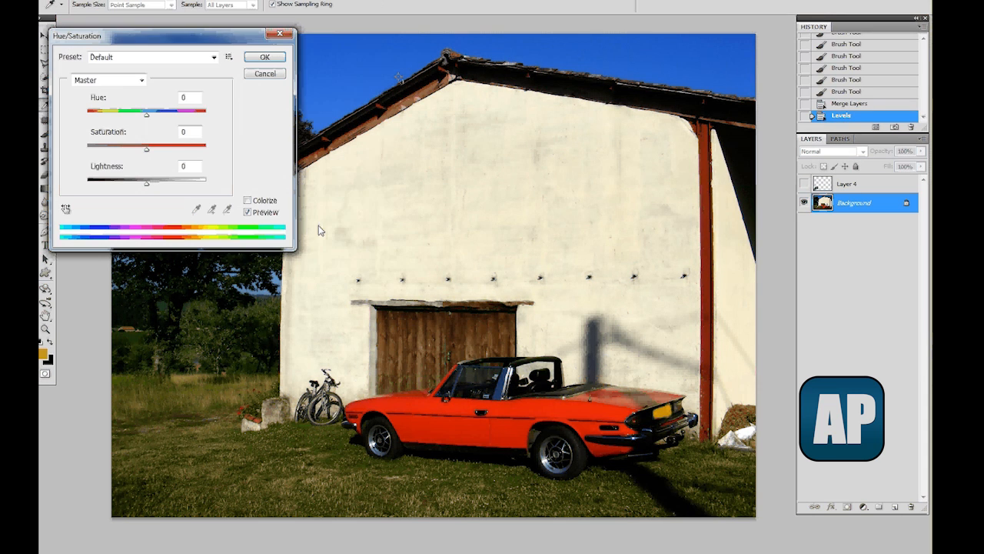
left_click(140, 80)
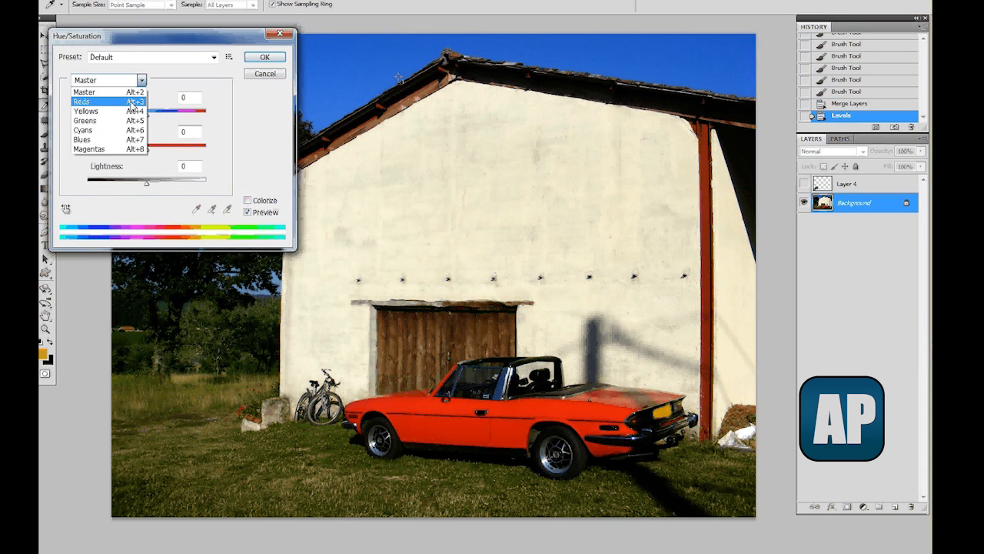
left_click(132, 101)
left_click_drag(146, 112, 190, 120)
left_click_drag(146, 149, 132, 154)
left_click_drag(146, 186, 157, 187)
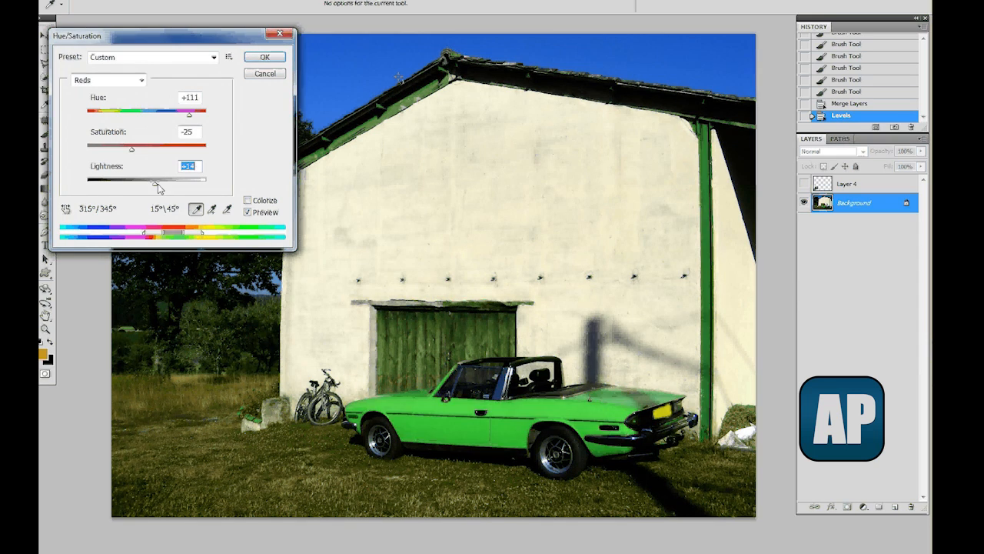
left_click(264, 57)
Step: Apply Selective Color to the Blues with cyan +25%, magenta -30%, yellow +49% and black -34%
left_click(120, 0)
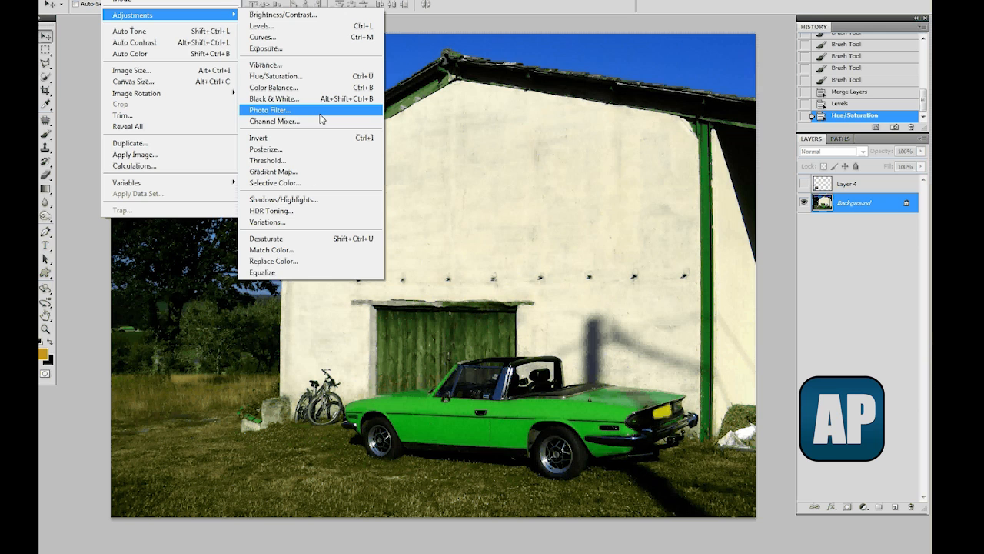
left_click(308, 182)
left_click(181, 126)
left_click(173, 180)
left_click_drag(168, 155, 154, 239)
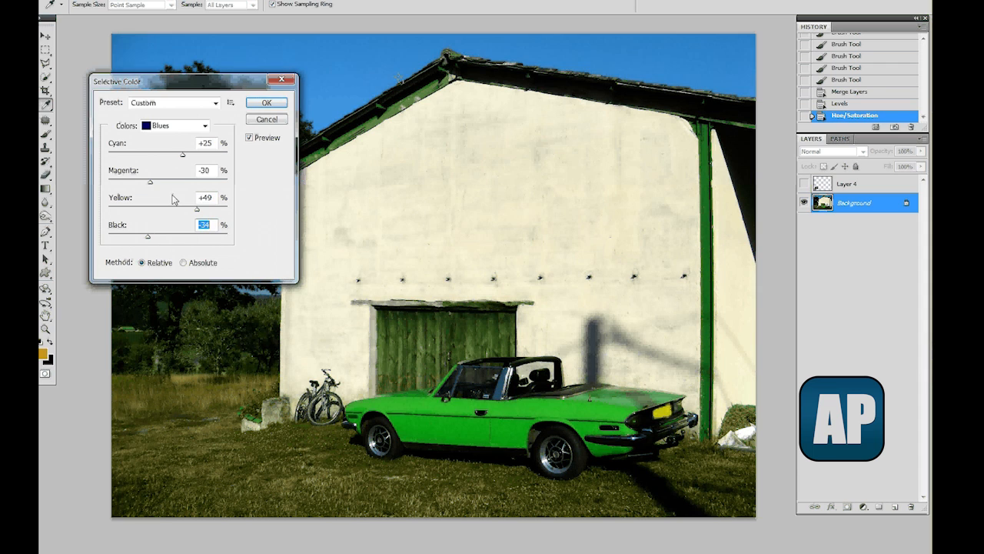
key("Return")
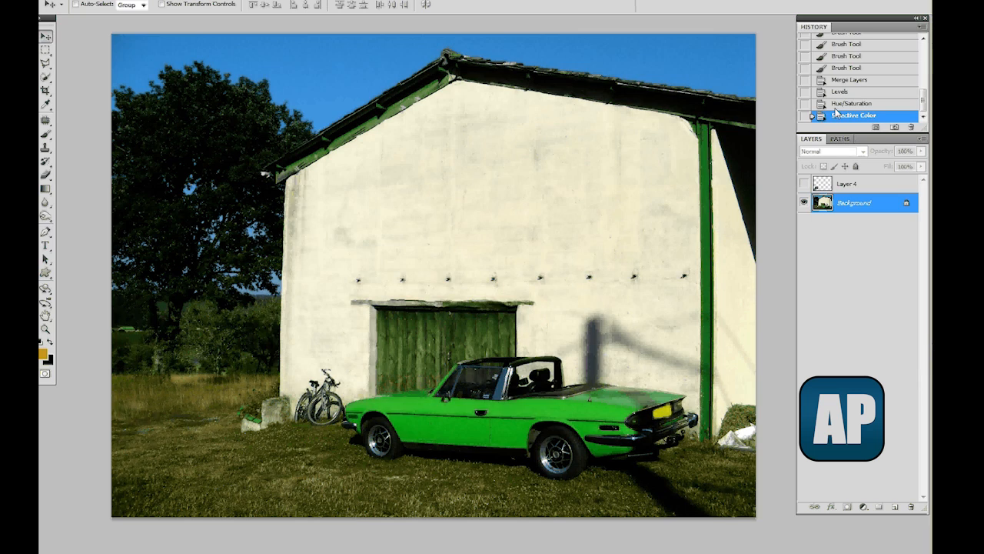
Step: Revert the photo to the Merge Layers history state and undo converting the Background into a regular layer
scroll(846, 77, "up", 10)
left_click(824, 43)
scroll(826, 53, "down", 5)
scroll(827, 53, "down", 5)
left_click(841, 116)
left_click(839, 81)
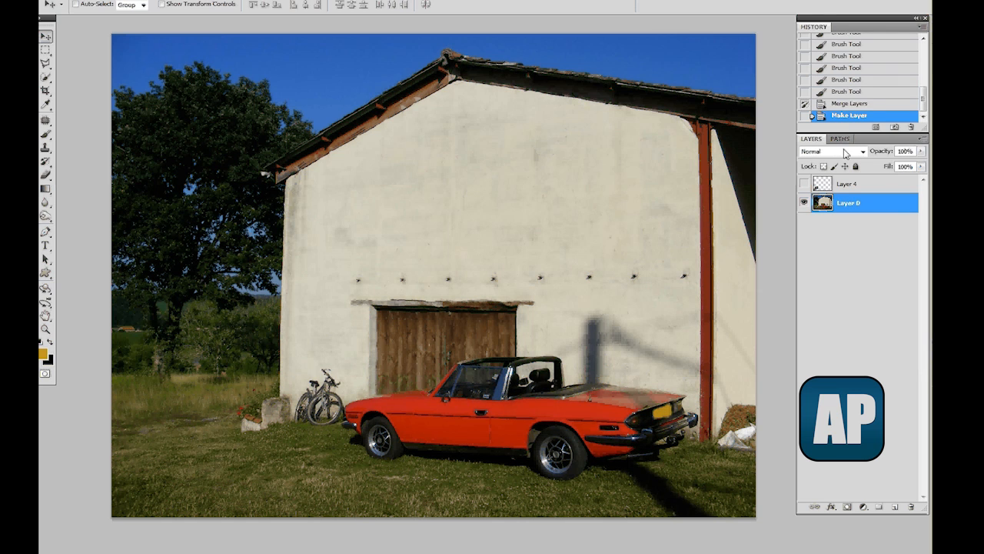
key("ctrl+z")
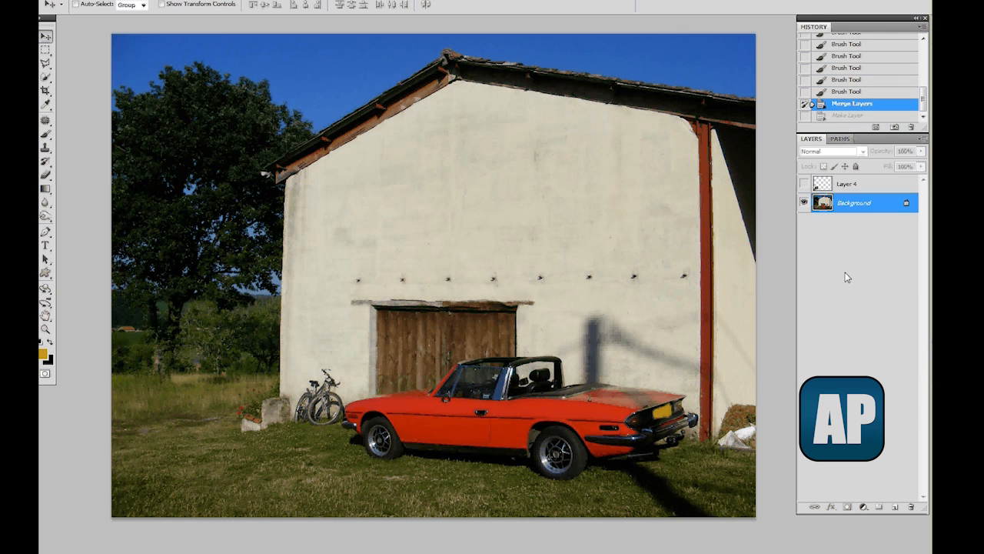
Step: Duplicate the Background layer and mask the copy so that only the quick-selected car is revealed
key("ctrl+j")
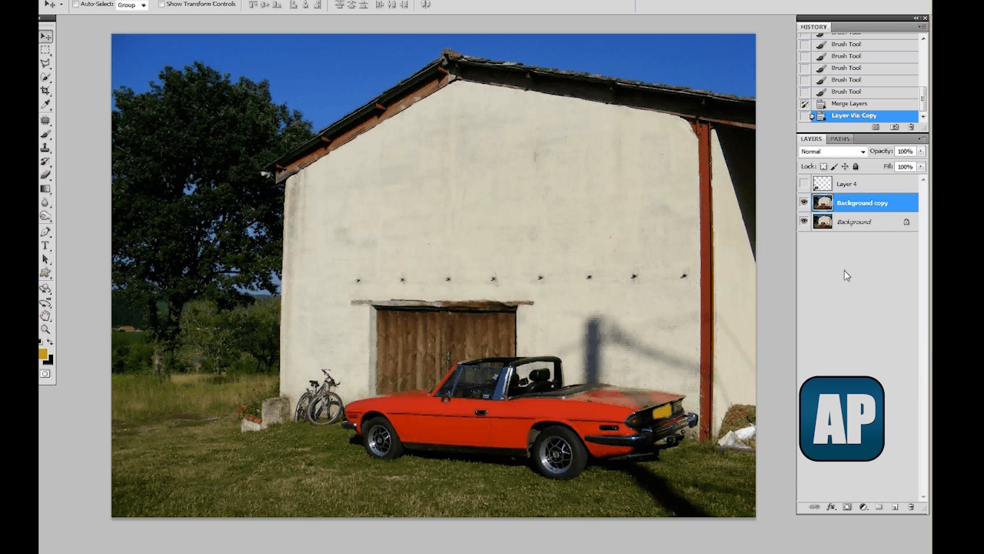
left_click(847, 507)
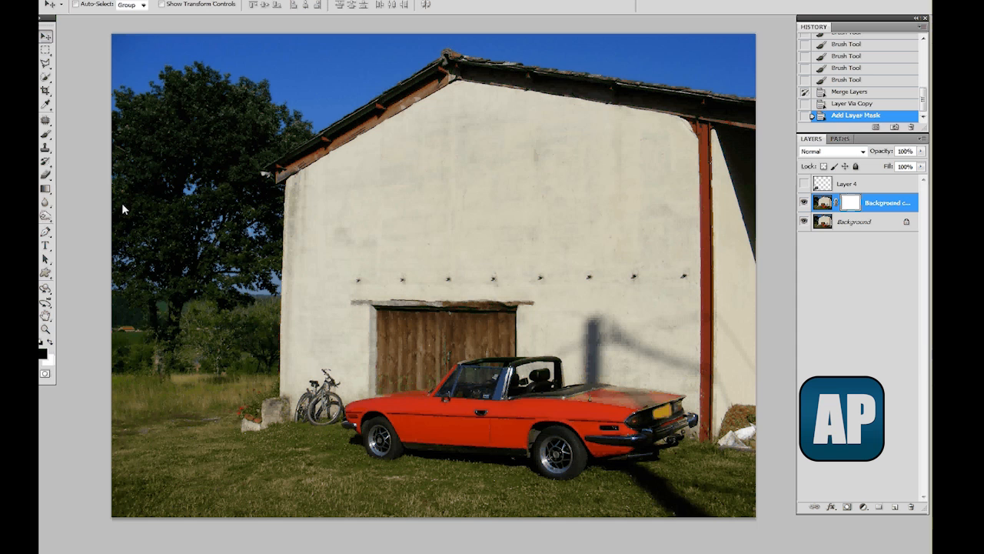
left_click_drag(45, 76, 80, 77)
mouse_move(600, 405)
left_mouse_down()
mouse_move(553, 455)
mouse_move(592, 465)
mouse_move(642, 450)
left_mouse_up()
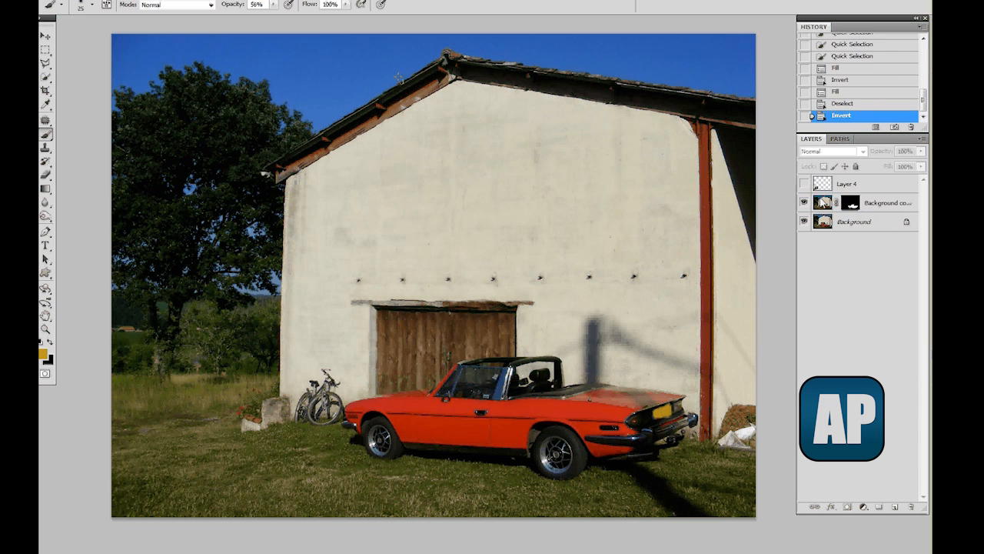
key("ctrl+i")
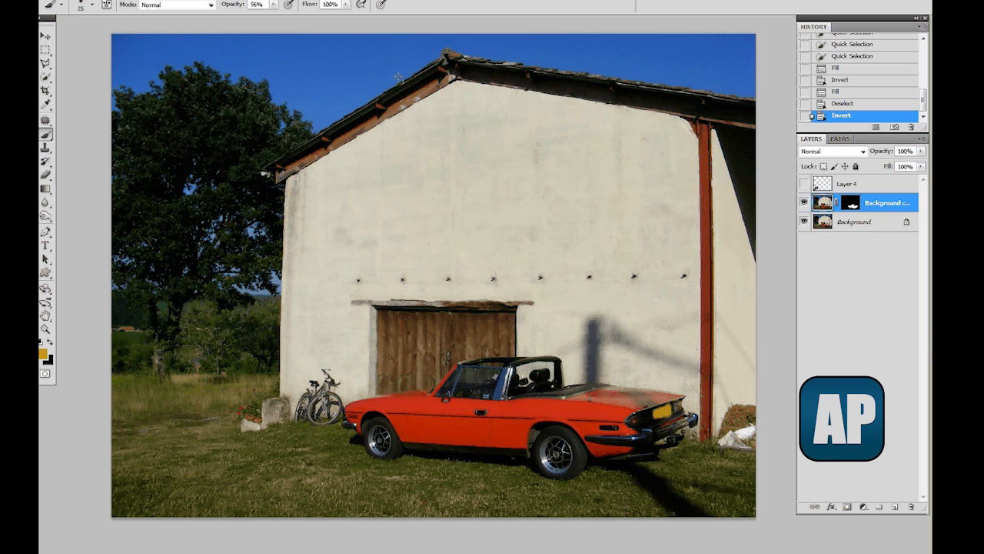
Step: Turn the car green by changing hue, saturation and lightness of the Reds on the masked copy with Hue/Saturation
left_click(115, 2)
mouse_move(132, 15)
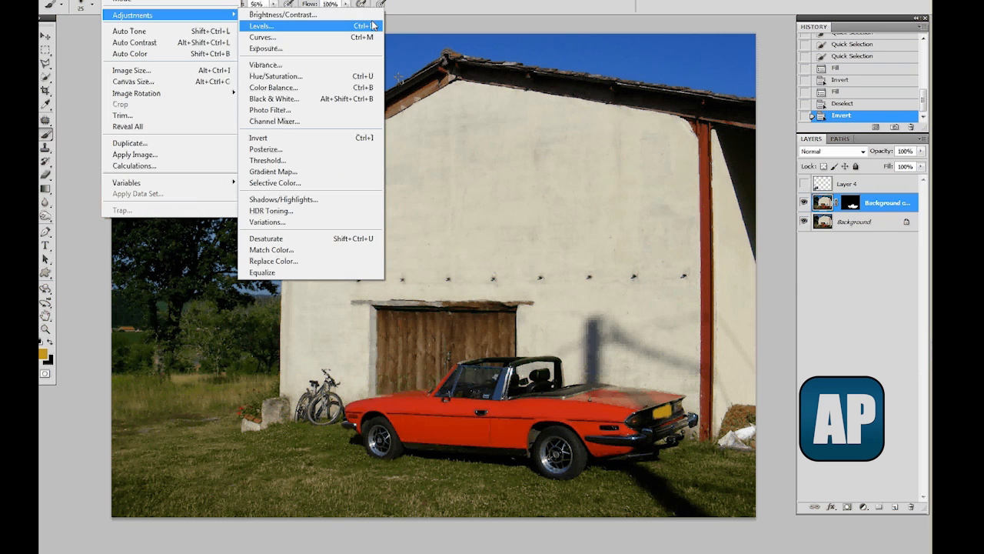
left_click(367, 80)
left_click(123, 81)
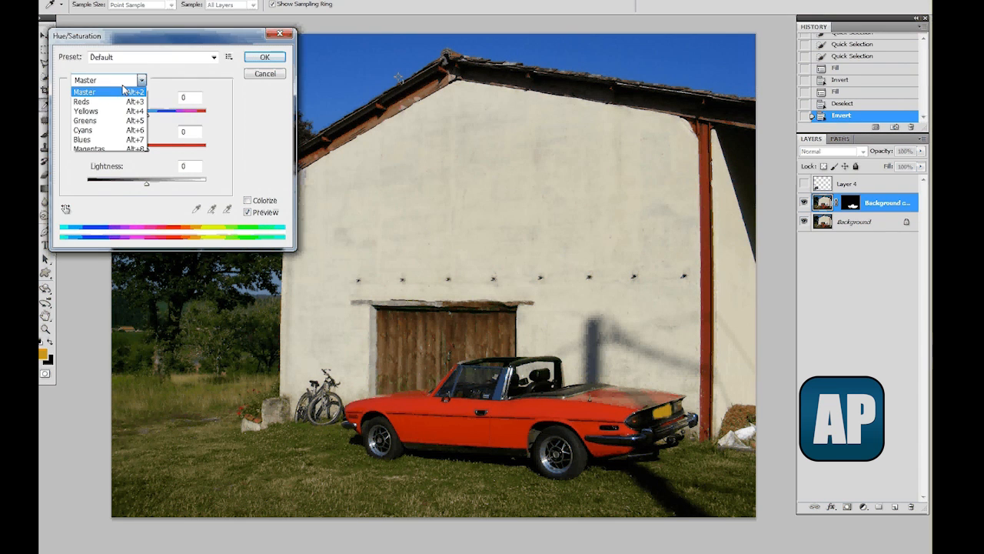
left_click(125, 101)
left_click_drag(146, 114, 178, 115)
left_click_drag(147, 148, 189, 115)
left_click_drag(167, 150, 150, 148)
mouse_move(146, 182)
left_mouse_down()
mouse_move(124, 184)
mouse_move(134, 185)
left_mouse_up()
left_click(257, 63)
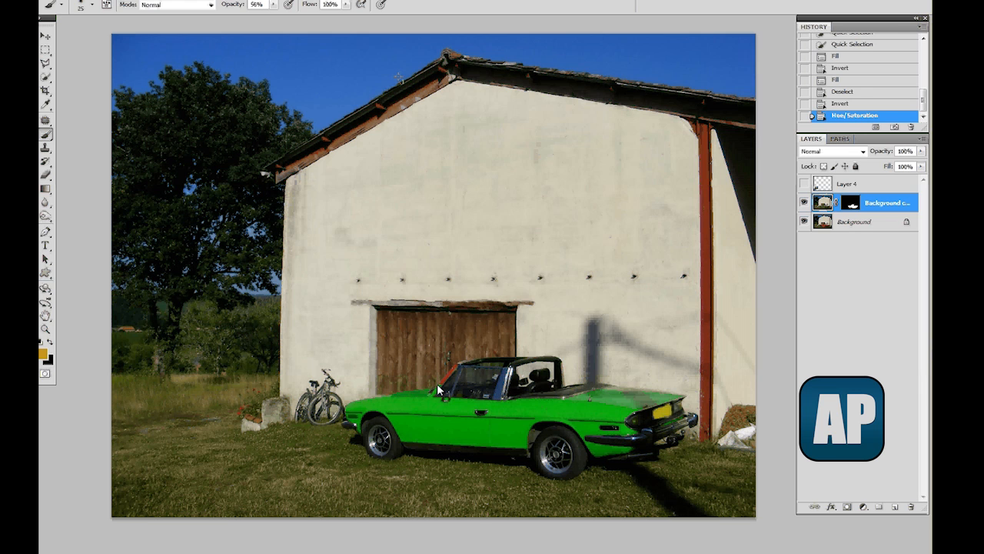
Step: Paint white on the car layer's mask at 100% brush opacity over the red windscreen pillar and the rear deck edge
left_click(438, 384)
key("ctrl+z")
left_click(851, 204)
left_click_drag(443, 384, 453, 367)
left_click(273, 4)
left_click_drag(273, 16, 301, 16)
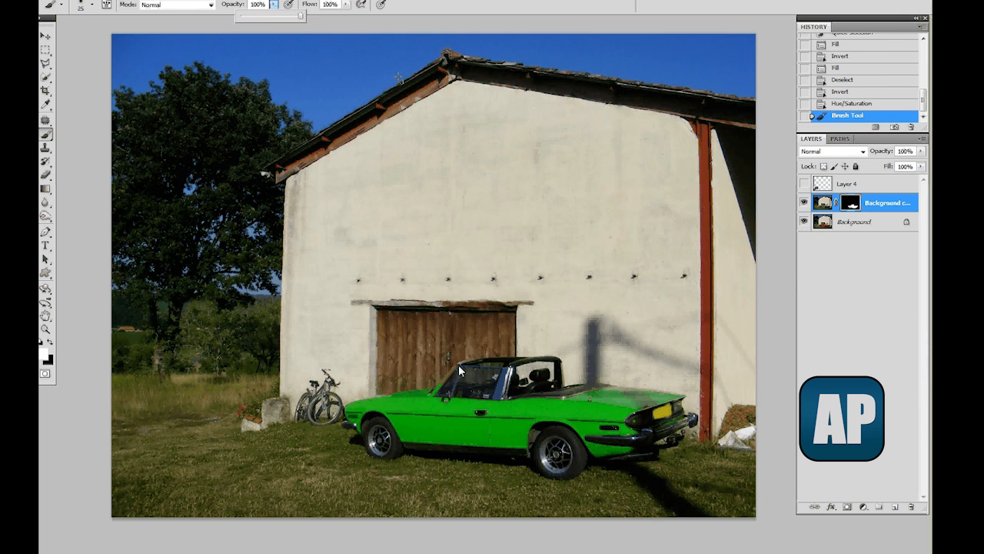
left_click(444, 385)
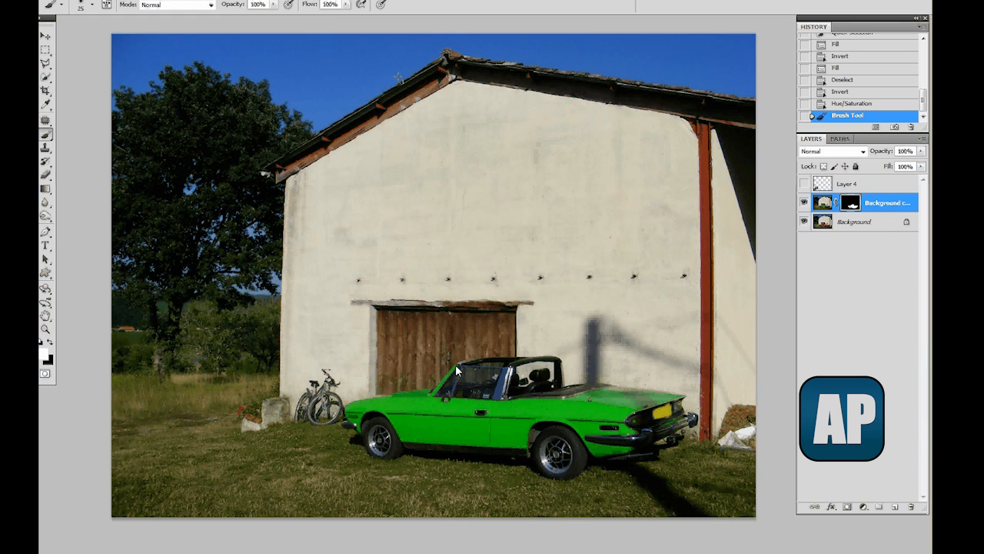
left_click_drag(457, 371, 465, 367)
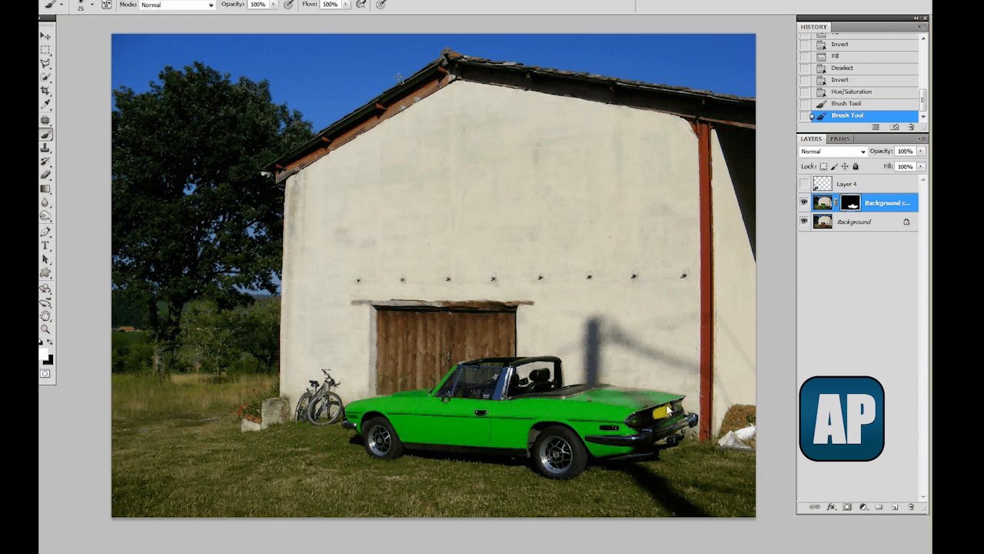
left_click(612, 389)
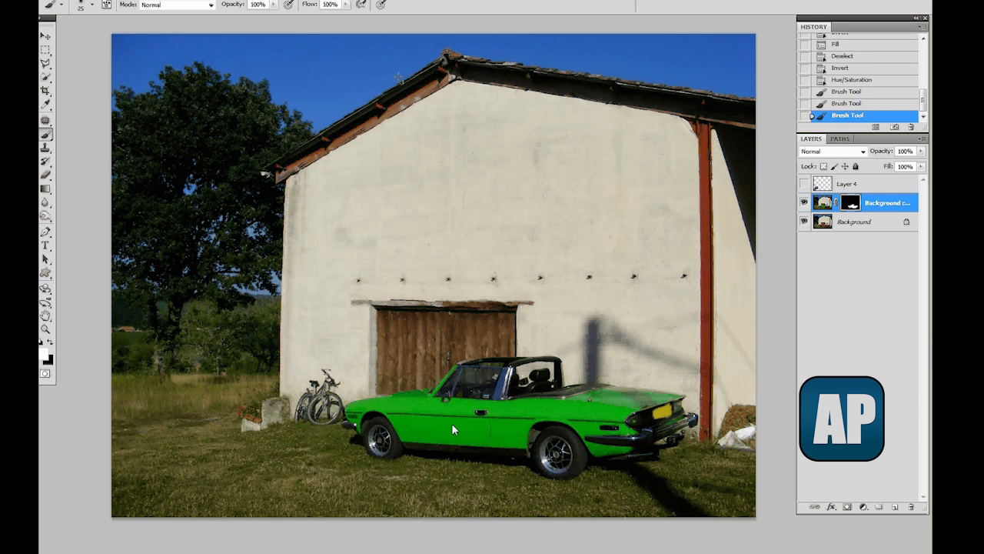
Step: Duplicate the Background layer again and mask the new copy so that only the quick-selected sky is revealed
left_click(836, 360)
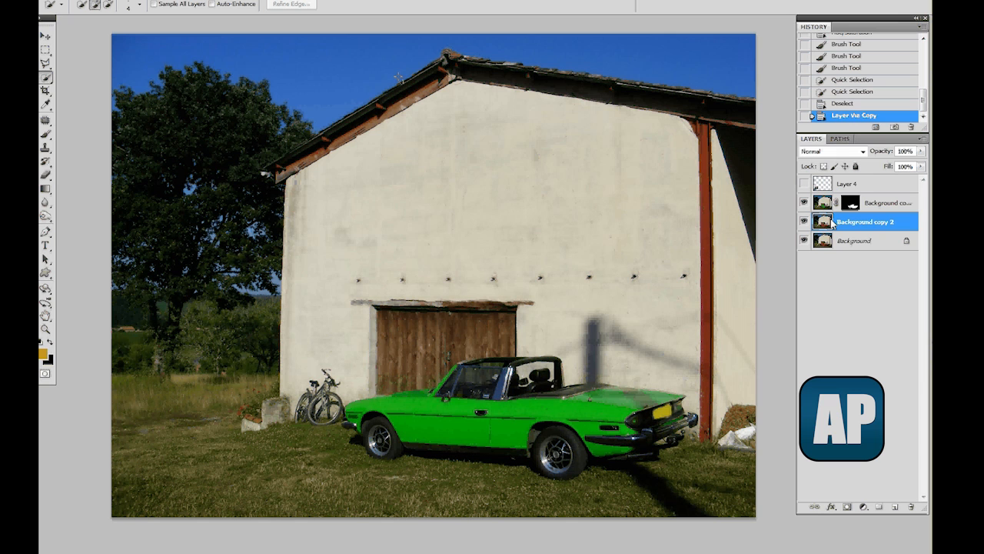
left_click_drag(157, 49, 338, 76)
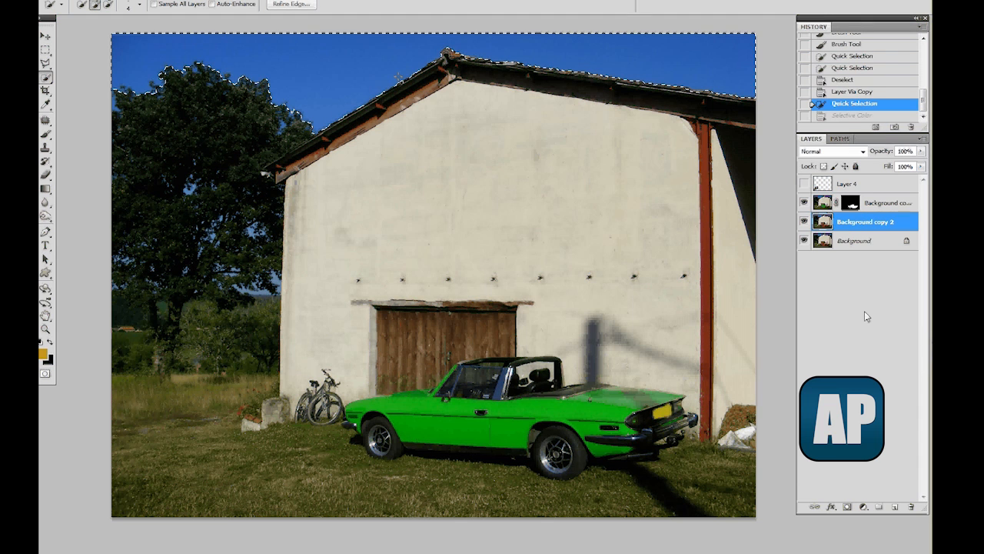
left_click(848, 507)
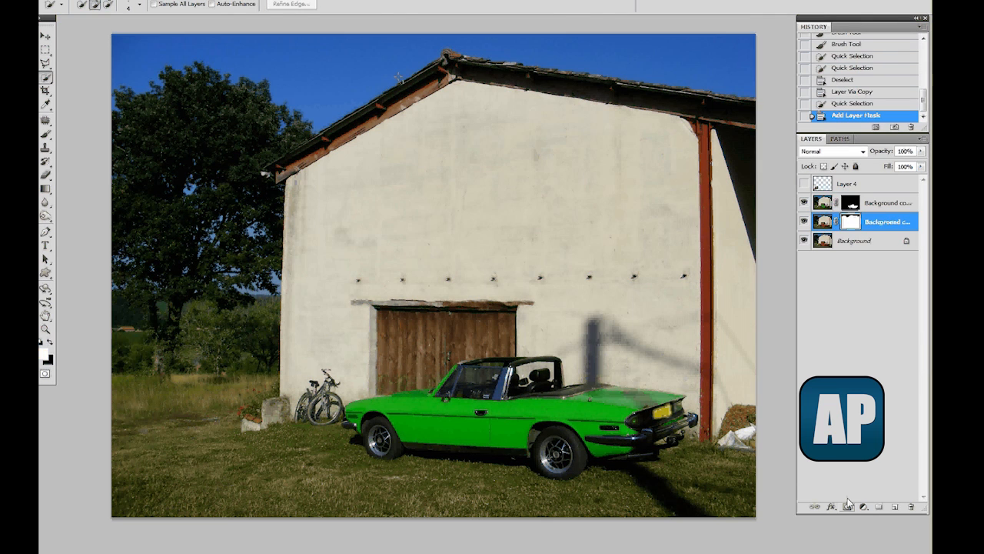
key("ctrl+z")
left_click(848, 507, "alt")
Step: Turn the sky purple on the sky layer's image with Selective Color, setting the Blues' cyan to -64% and adjusting their other components
left_click(823, 222)
left_click(850, 222)
left_click(823, 222)
left_click(114, 1)
mouse_move(131, 14)
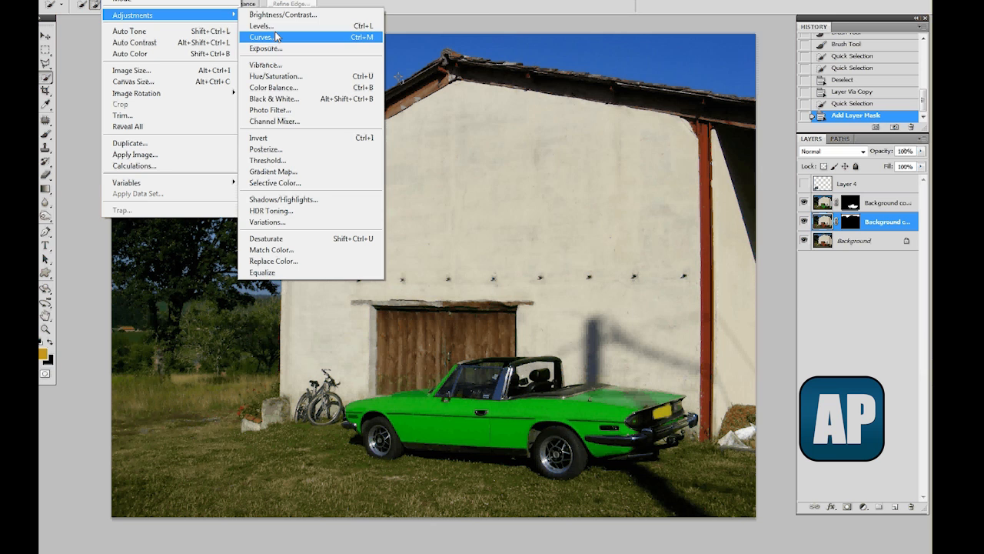
left_click(323, 183)
left_click(358, 236)
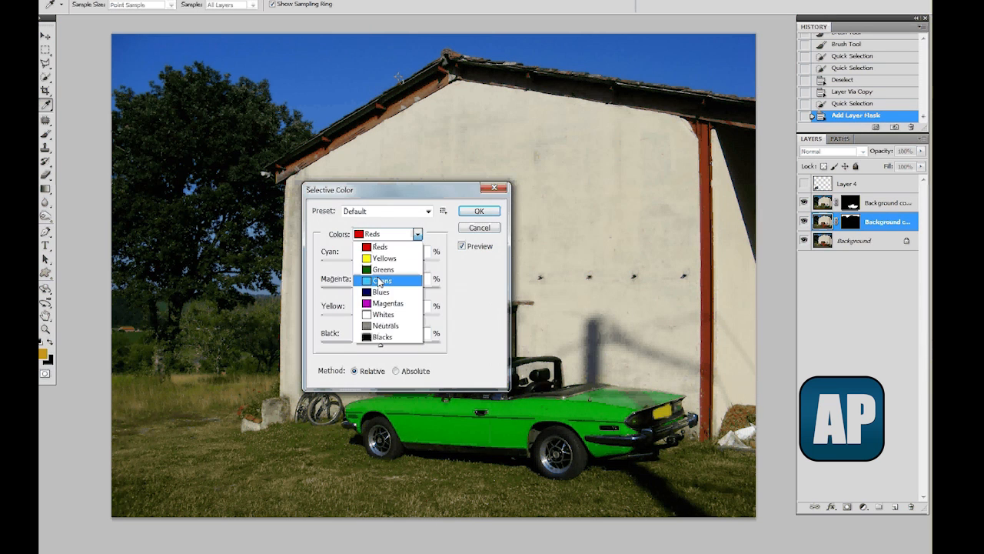
left_click(378, 275)
left_click_drag(362, 262, 343, 263)
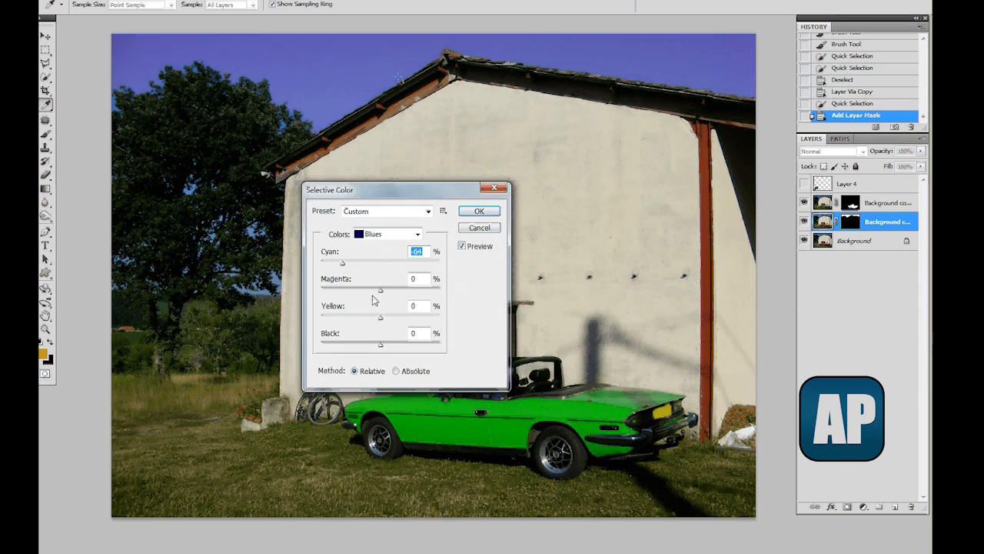
left_click_drag(380, 290, 406, 345)
left_click(471, 211)
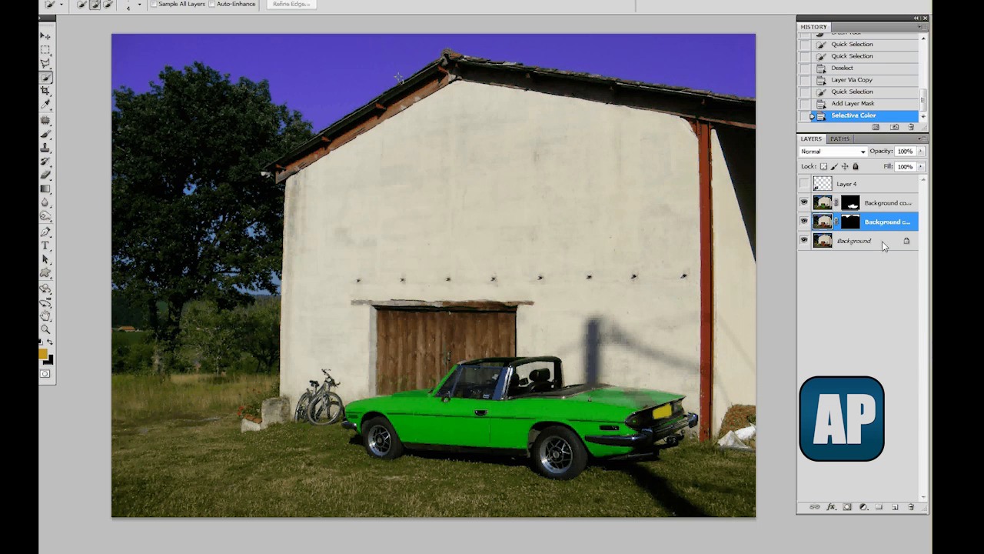
left_click(875, 269)
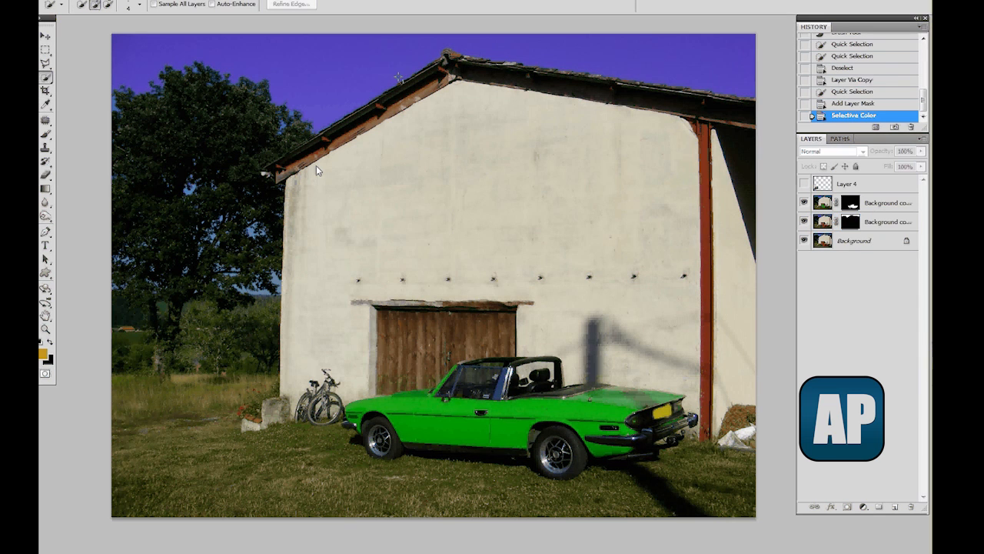
Step: Paint white on the sky layer's mask over the blue sky patches showing through and around the tree
left_click(852, 221)
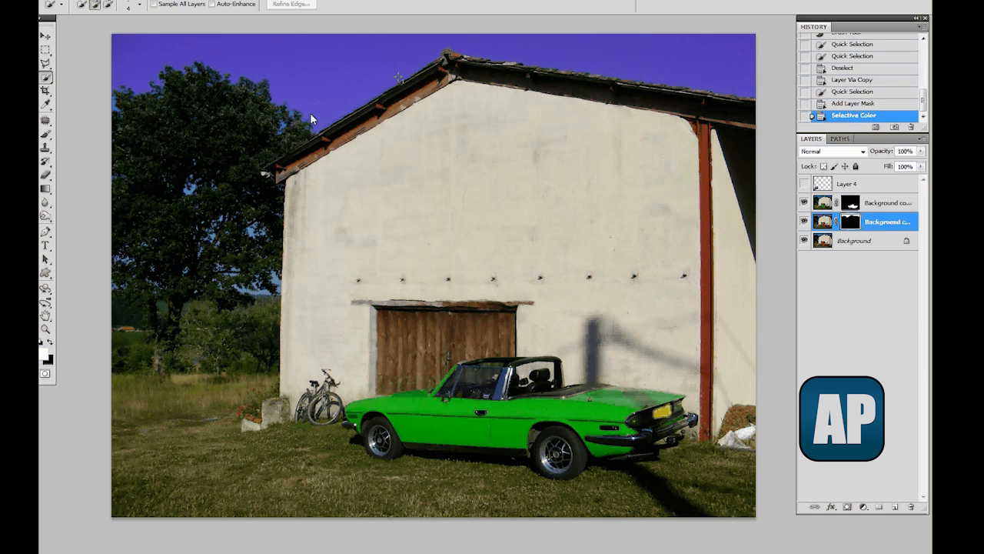
key("b")
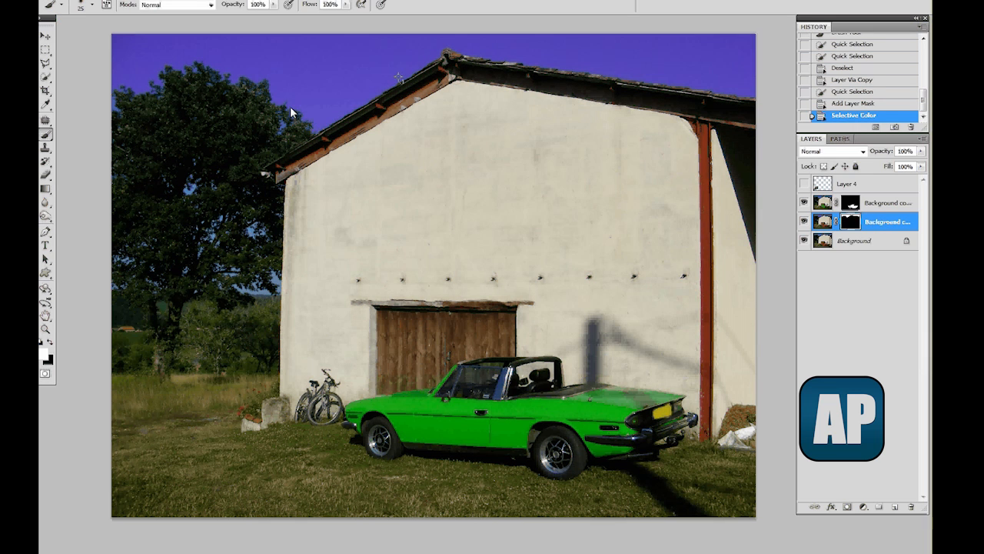
mouse_move(295, 119)
left_mouse_down()
mouse_move(199, 198)
mouse_move(245, 280)
left_mouse_up()
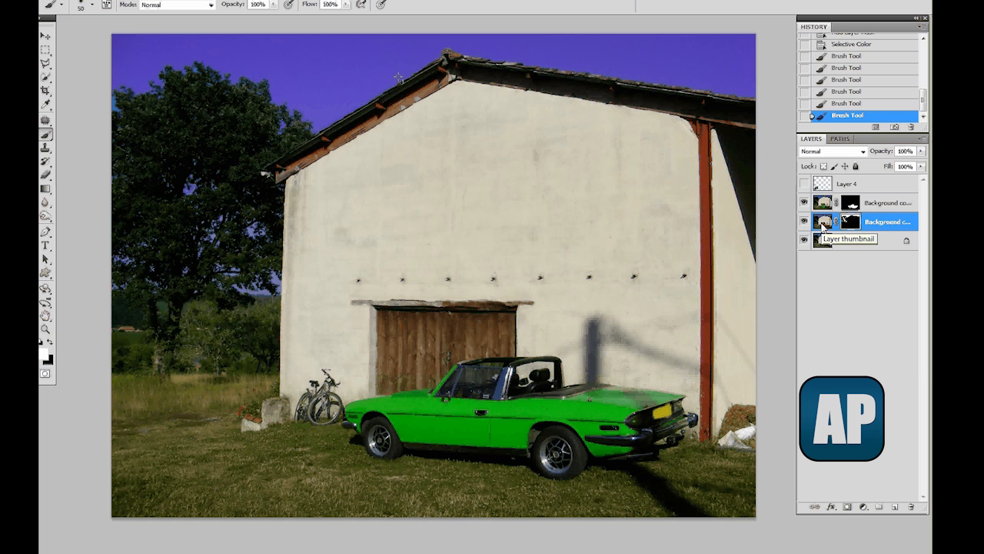
Step: Hide both masked copies and outline the whole car on the Background layer with a rough Polygonal Lasso selection
left_click(854, 241)
left_click_drag(804, 202, 807, 225)
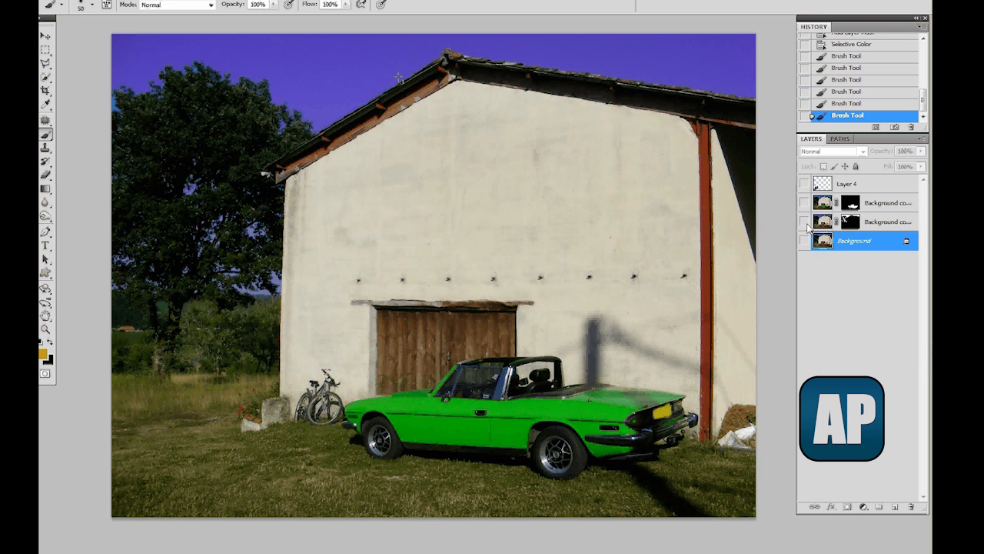
key("l")
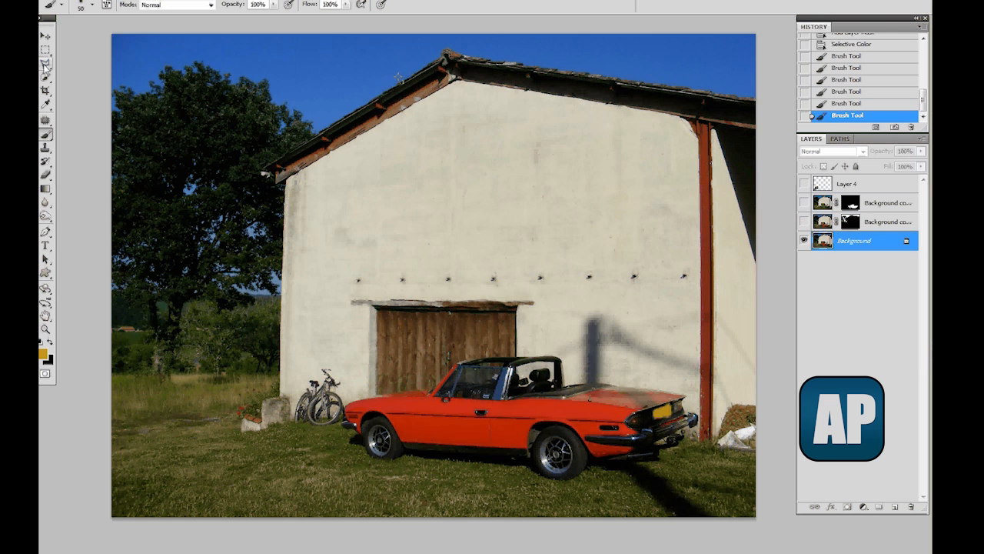
left_click(369, 435)
left_click(339, 402)
left_click(384, 393)
left_click(463, 362)
left_click(481, 350)
left_click(563, 349)
left_click(597, 373)
left_click(700, 377)
left_click(702, 454)
left_click(615, 483)
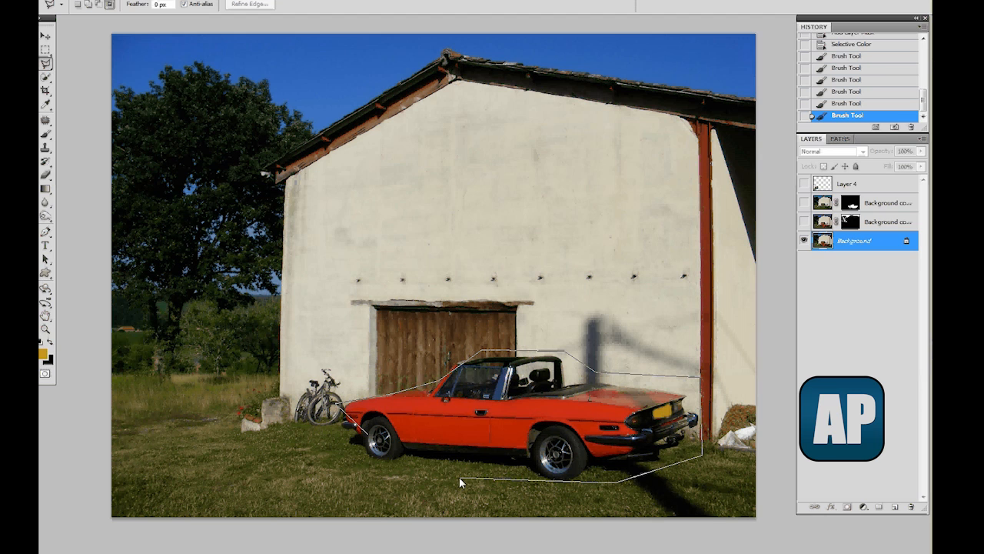
double_click(459, 477)
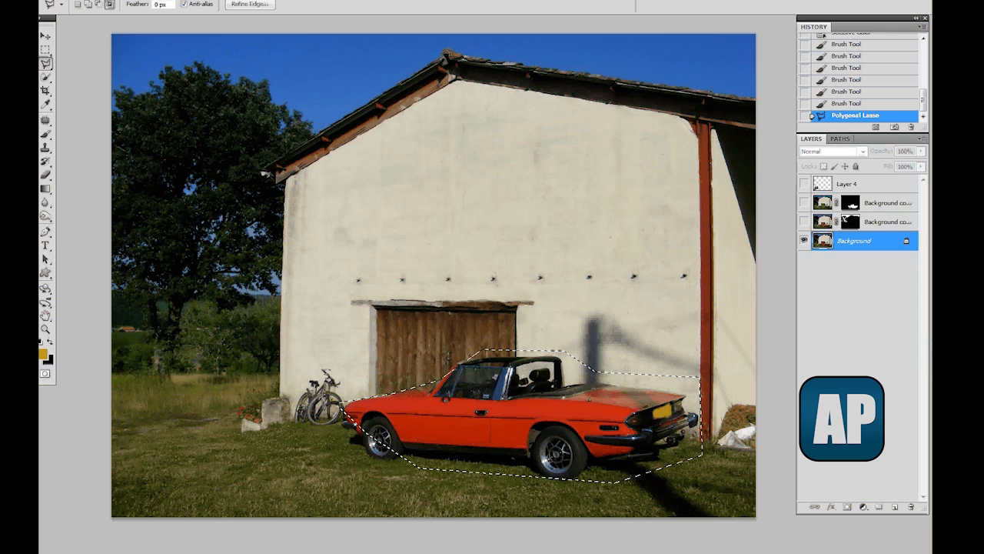
Step: Try turning the selected car green directly on the Background by raising the Reds' hue and saturation with Hue/Saturation, and clear the selection
left_click(115, 1)
mouse_move(146, 11)
left_click(277, 72)
left_click(335, 204)
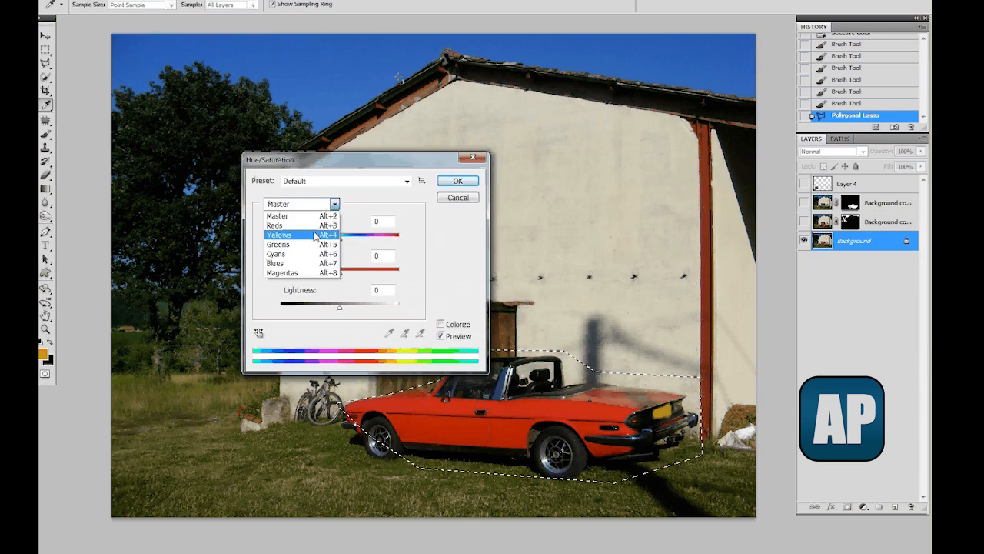
left_click(292, 225)
left_click_drag(340, 239, 373, 241)
left_click_drag(340, 274, 356, 274)
left_click_drag(373, 240, 383, 240)
left_click(458, 181)
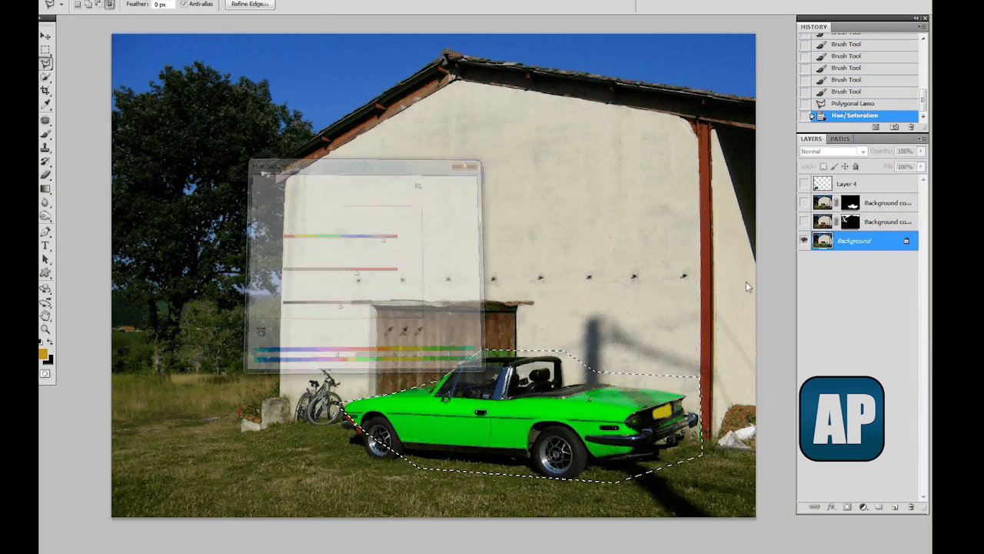
left_click(815, 284)
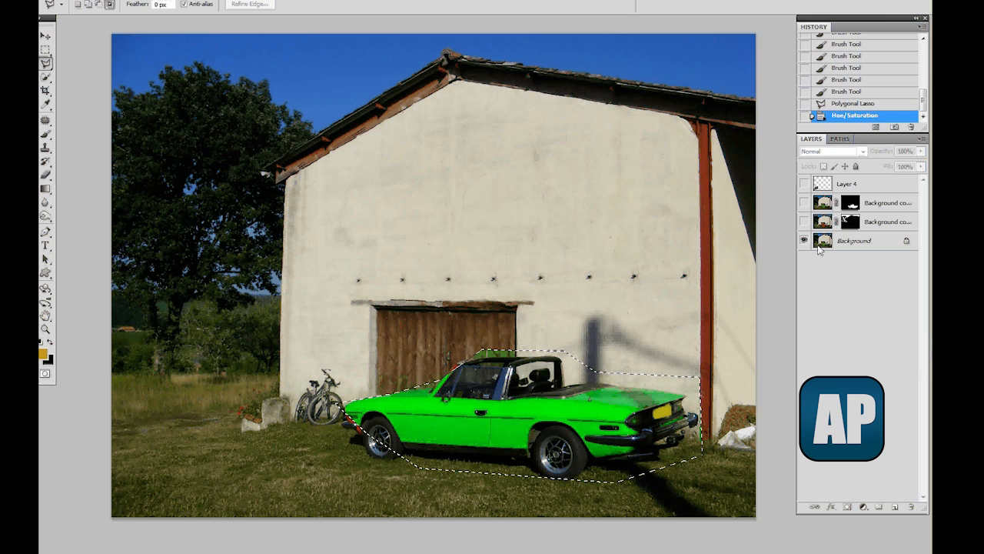
left_click(819, 244)
left_click(834, 283)
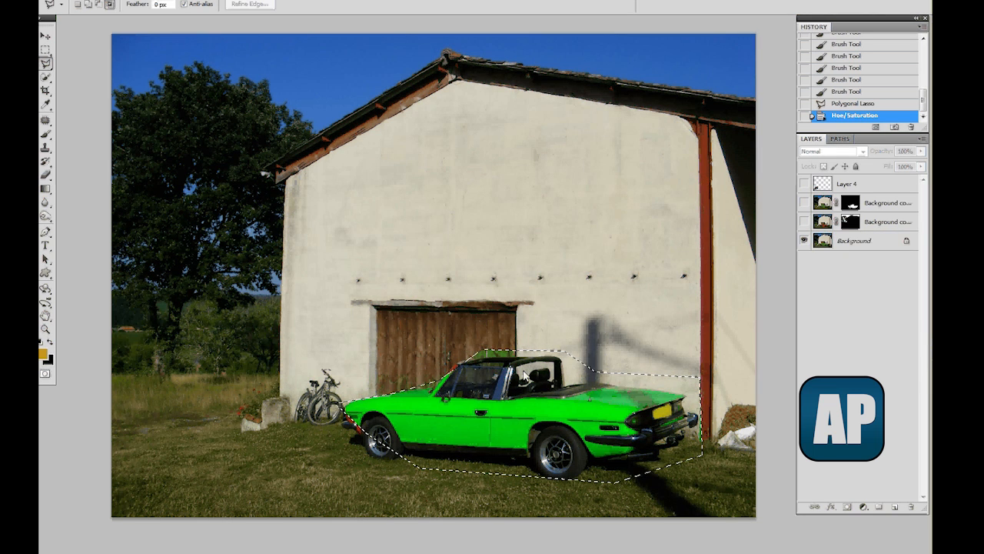
key("ctrl+d")
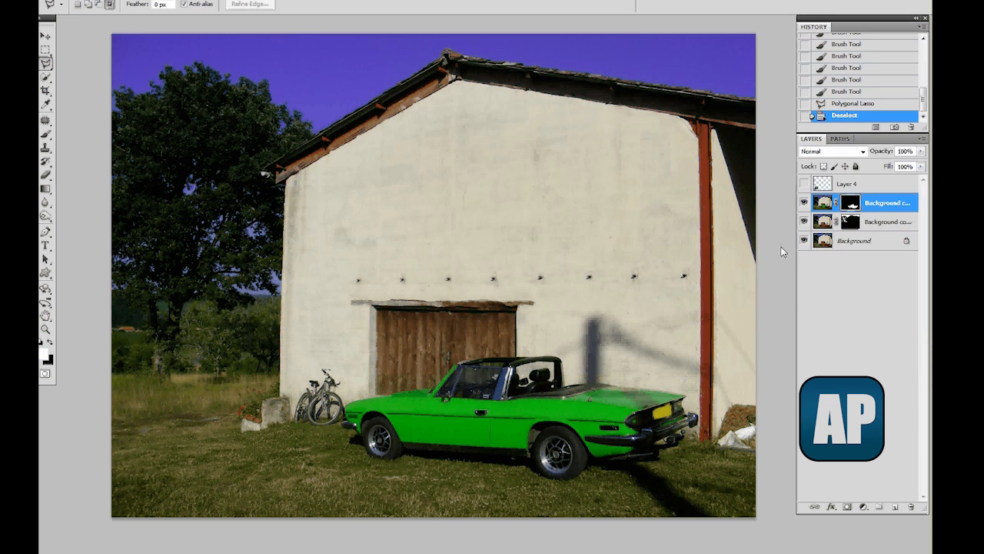
Step: Try painting black brush strokes on the car layer's mask across the green bodywork
left_click(804, 203)
left_click(805, 203)
left_click(852, 204)
key("b")
key("d")
left_click_drag(640, 397, 617, 428)
mouse_move(615, 393)
left_mouse_down()
mouse_move(554, 404)
mouse_move(608, 424)
mouse_move(490, 415)
mouse_move(631, 436)
left_mouse_up()
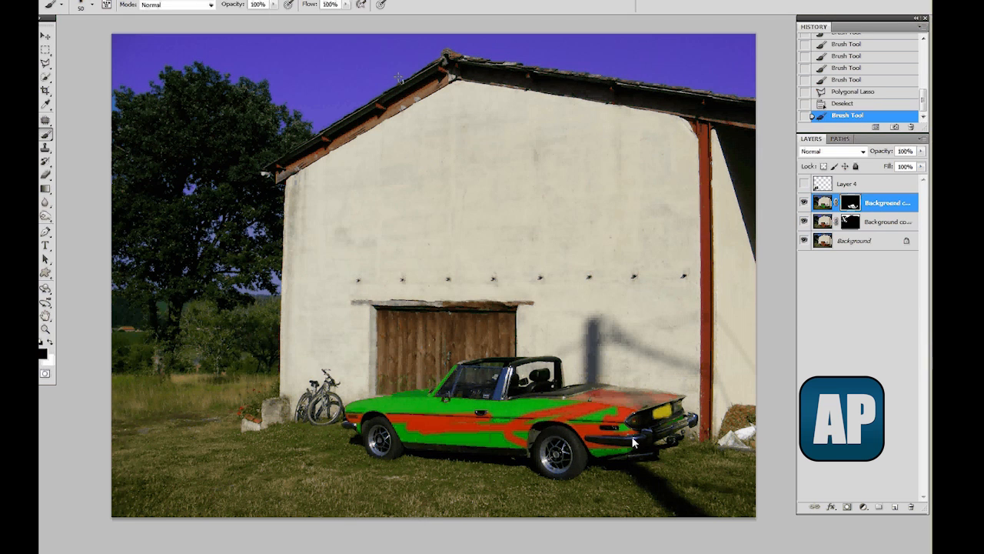
key("ctrl+z")
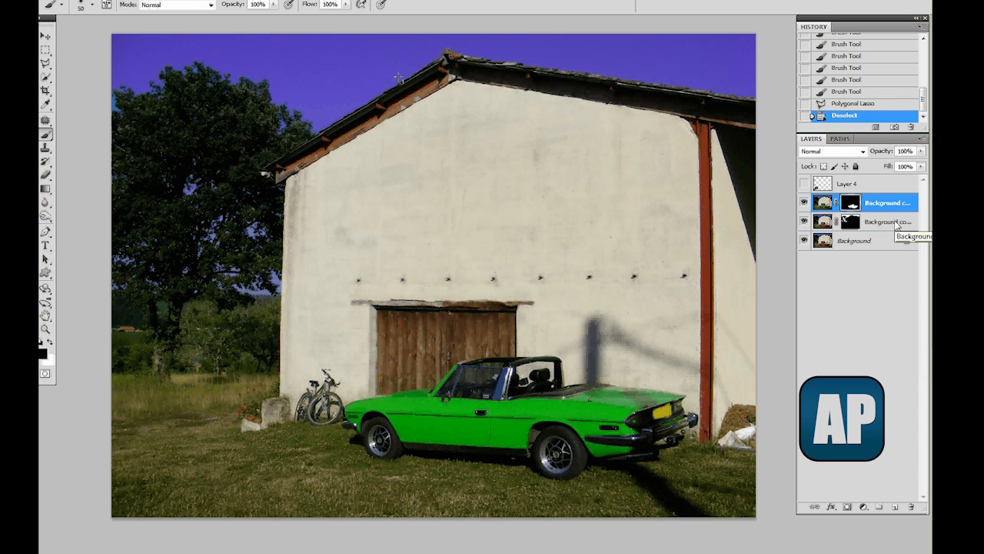
Step: Delete both masked Background copies
left_click(885, 224)
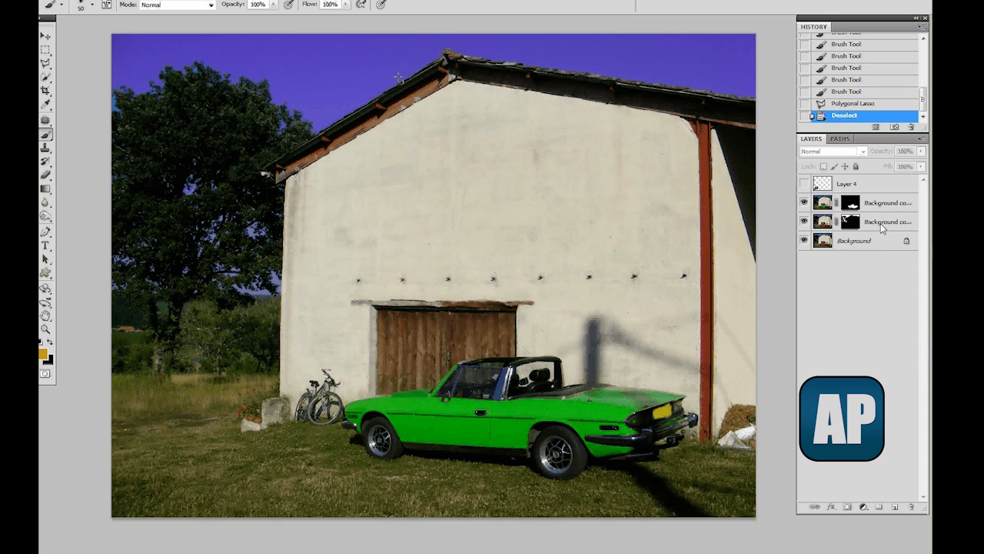
key("Delete")
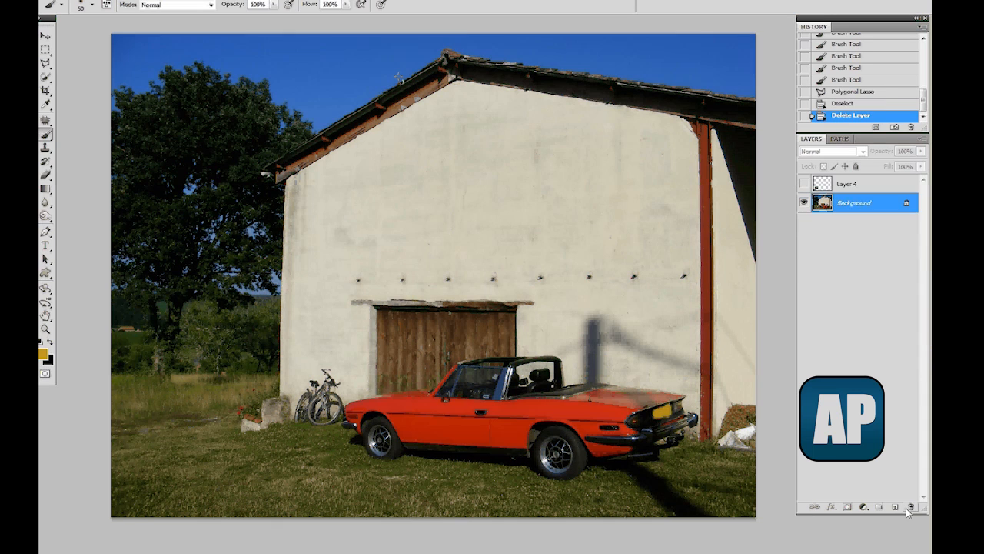
left_click(852, 276)
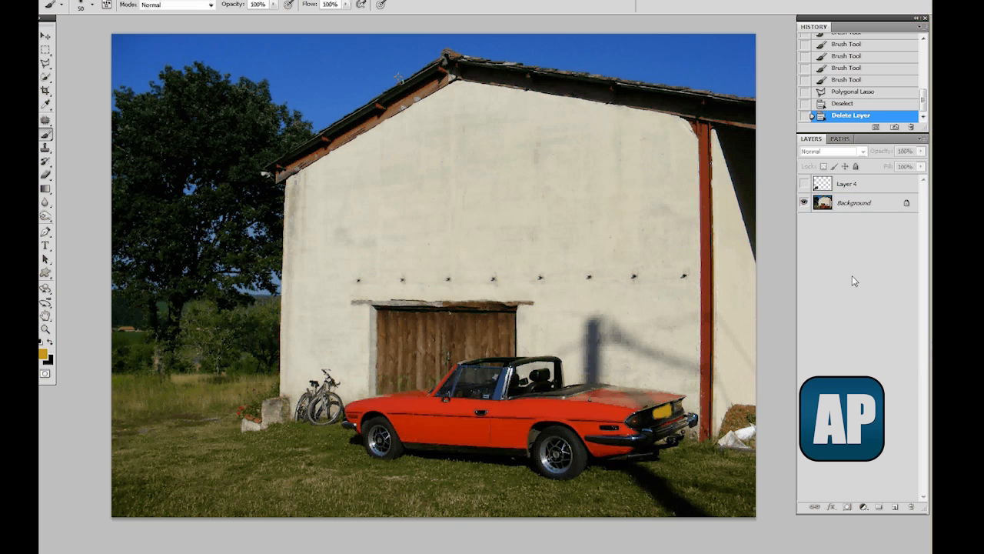
key("v")
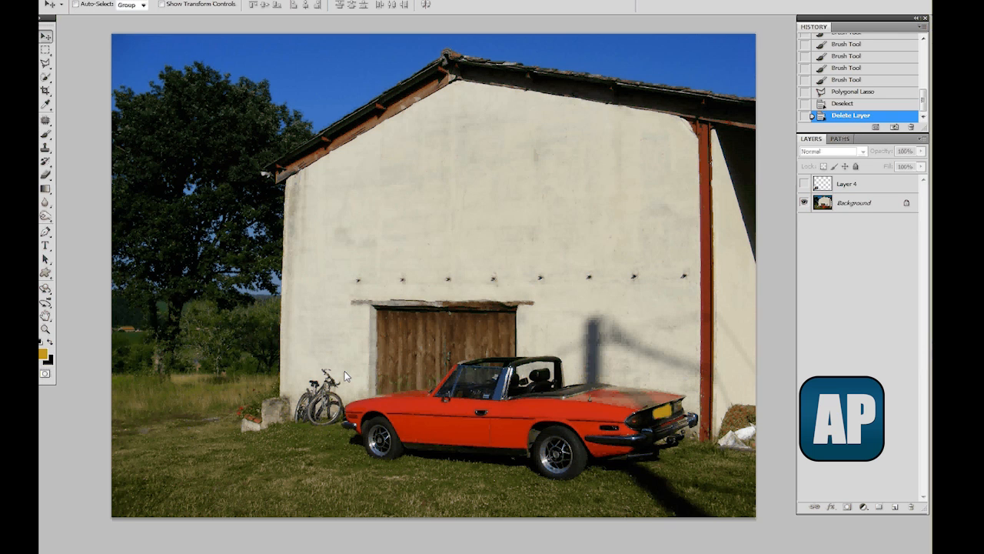
Step: Compare the available fill and adjustment layer types with the direct image adjustment commands
left_click(854, 203)
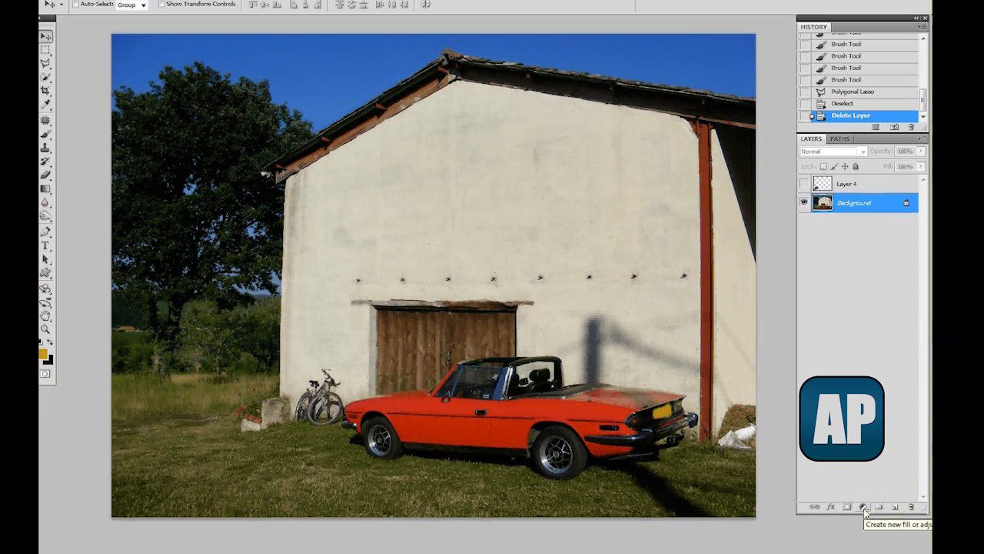
left_click(834, 485)
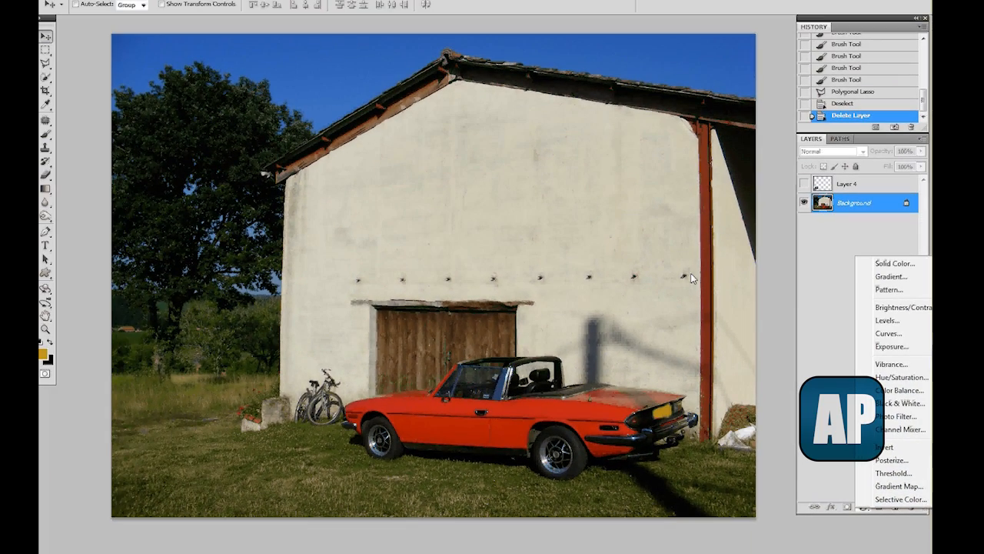
left_click(123, 1)
mouse_move(239, 16)
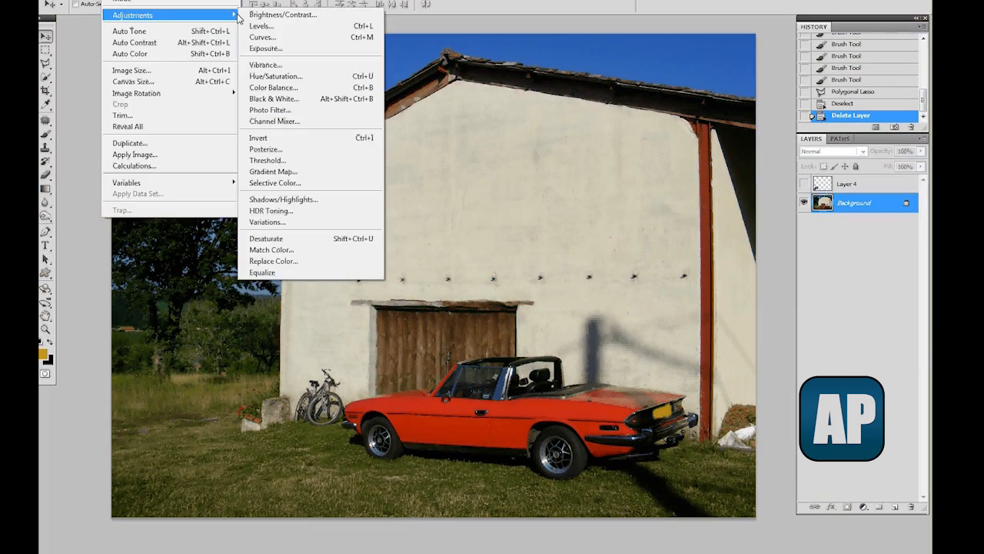
left_click(870, 478)
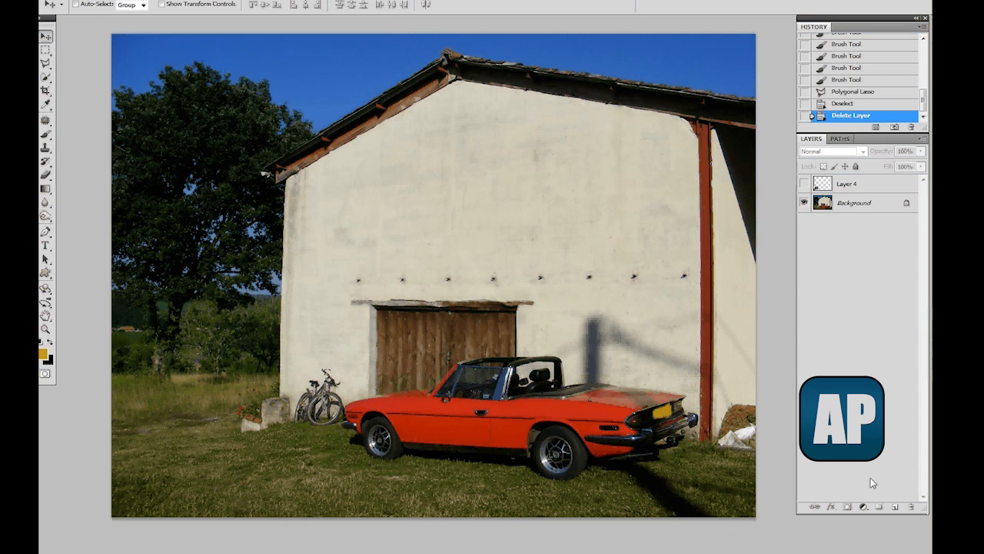
left_click(863, 507)
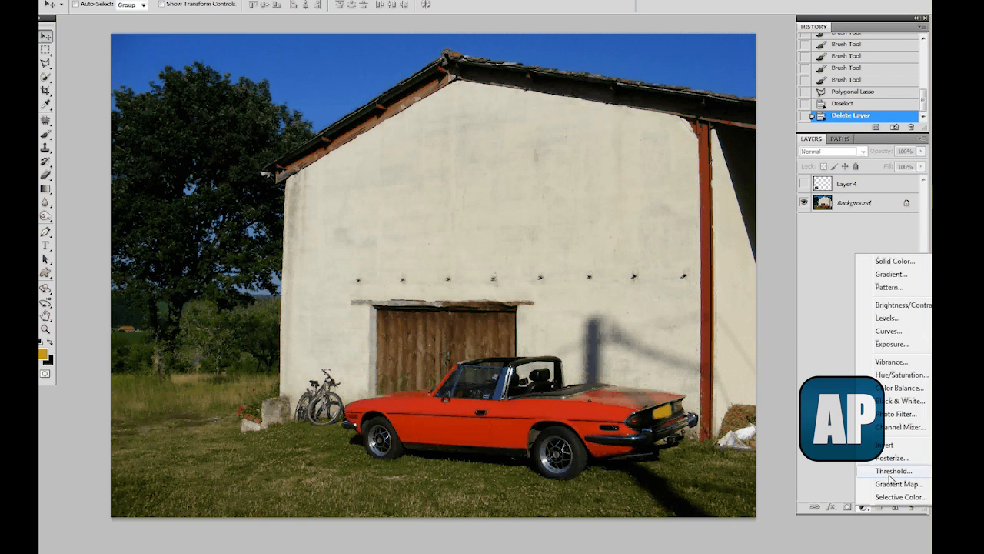
key("Escape")
key("alt+i")
left_click(832, 204)
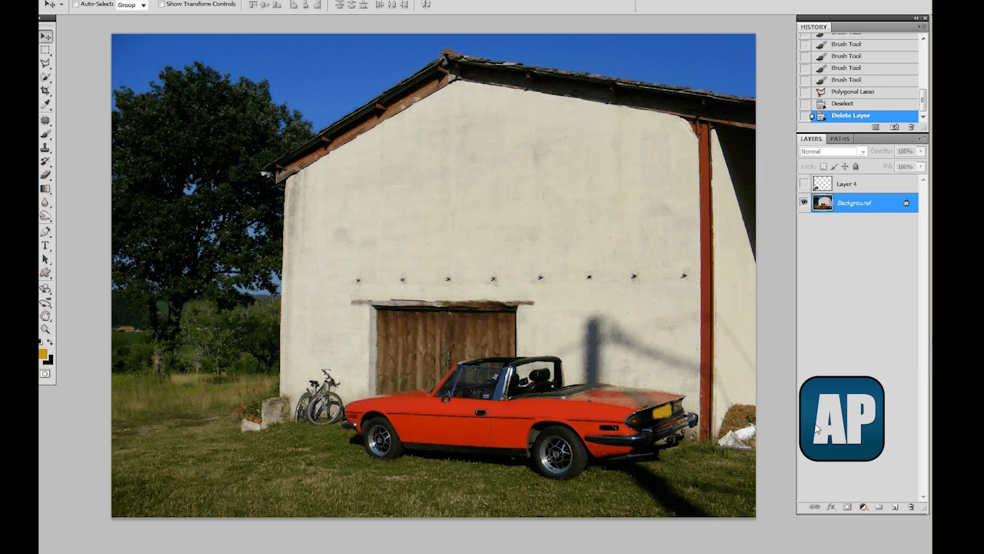
left_click(862, 507)
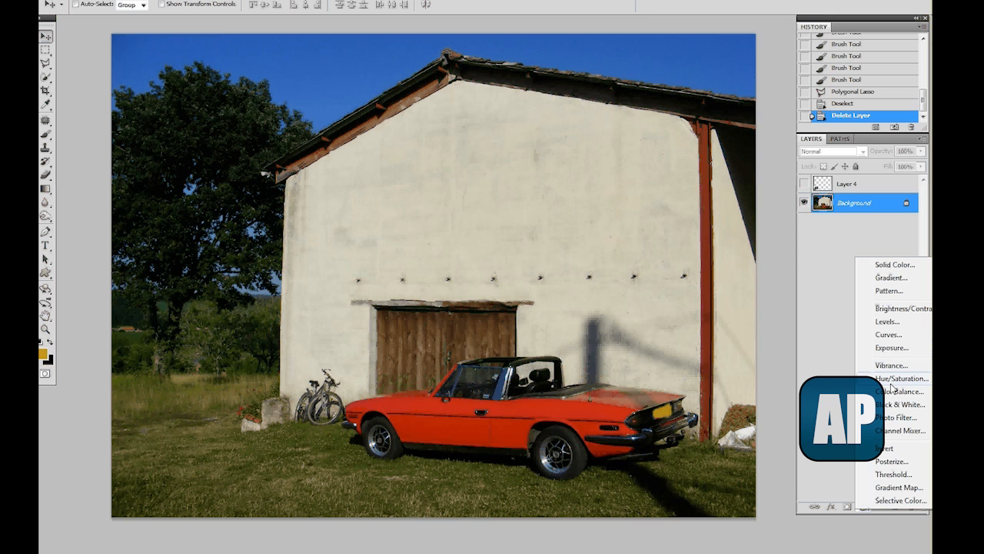
left_click(838, 366)
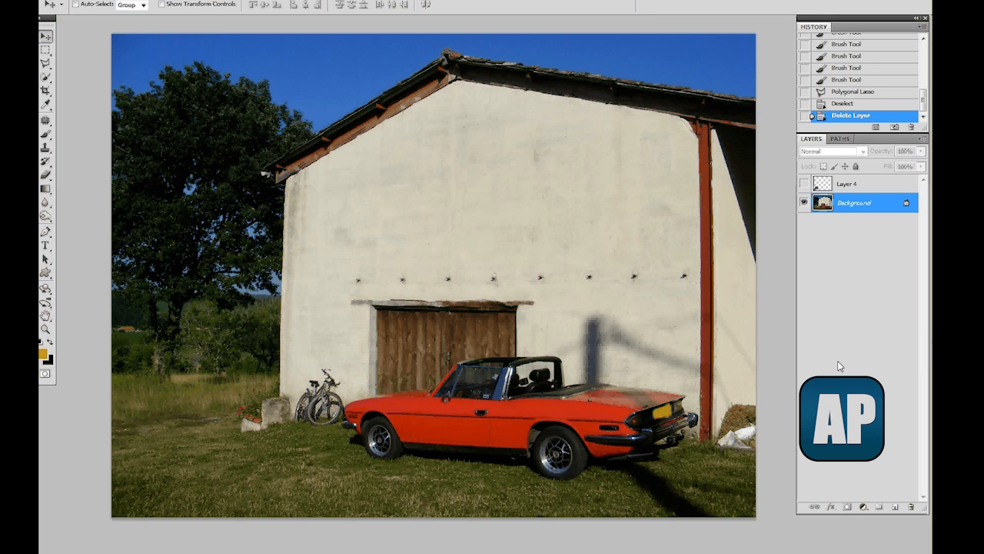
Step: Try a direct Levels adjustment on the Background with input levels 36, 1.29 and 219
left_click(115, 2)
mouse_move(148, 20)
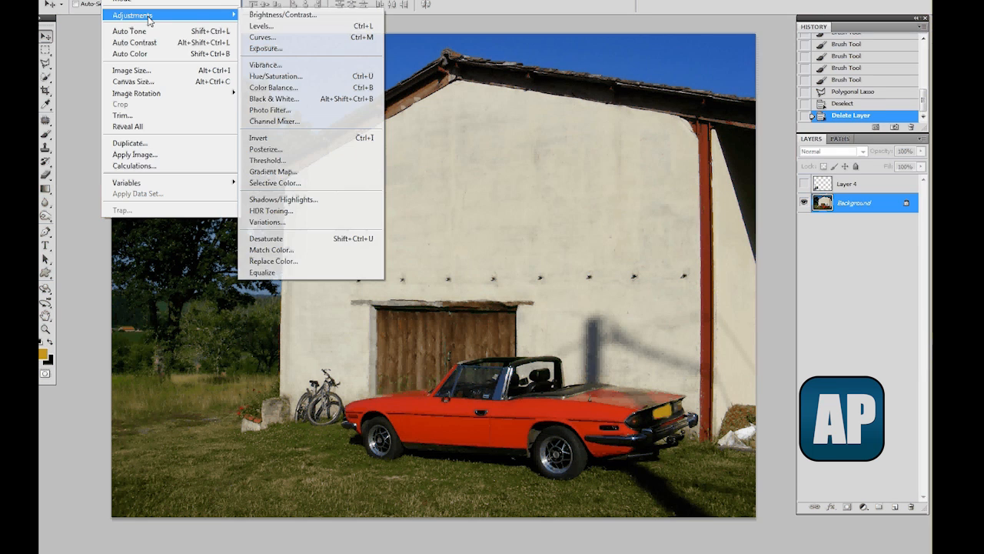
left_click(261, 25)
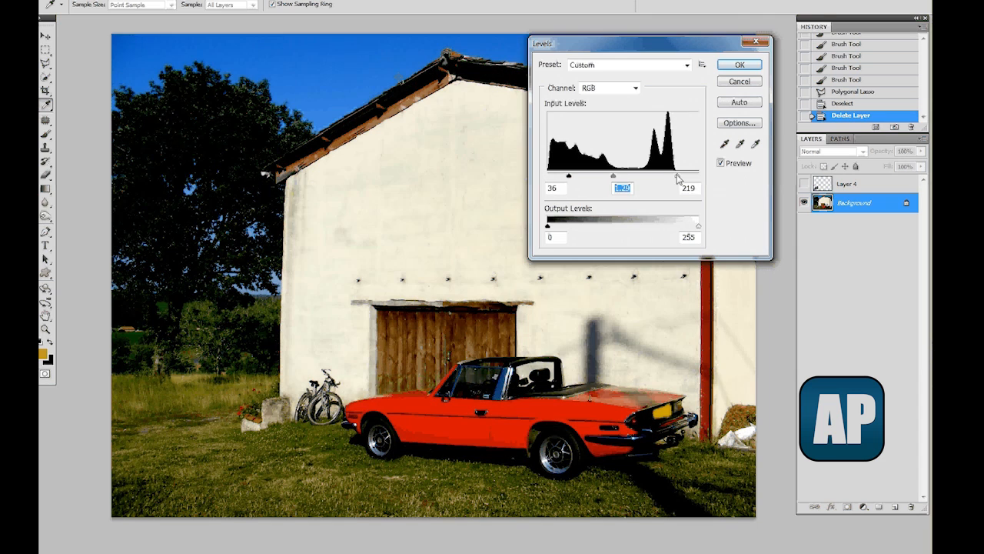
left_click(678, 177)
key("Return")
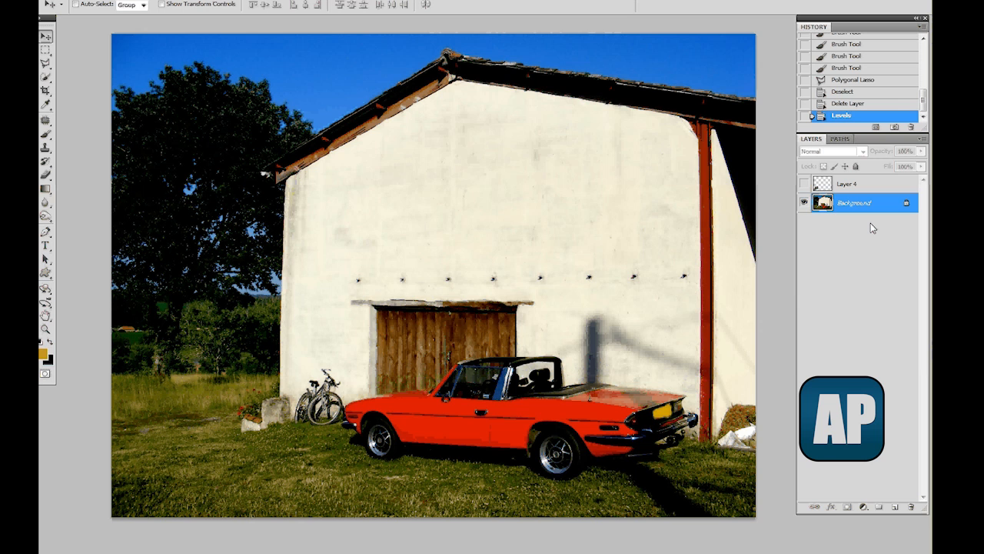
left_click(859, 104)
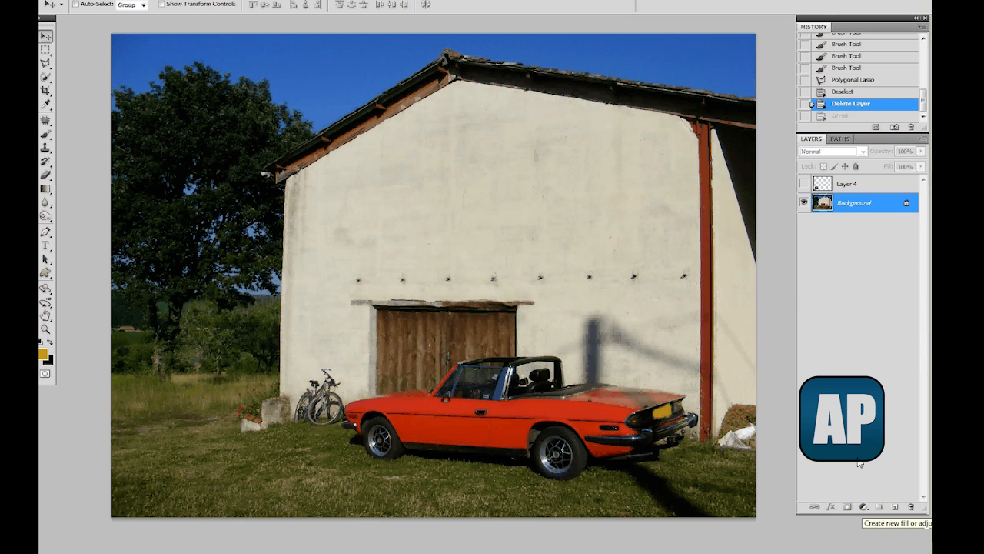
Step: Add a Levels adjustment layer above the Background with input levels 22, 0.78 and 213
left_click(864, 508)
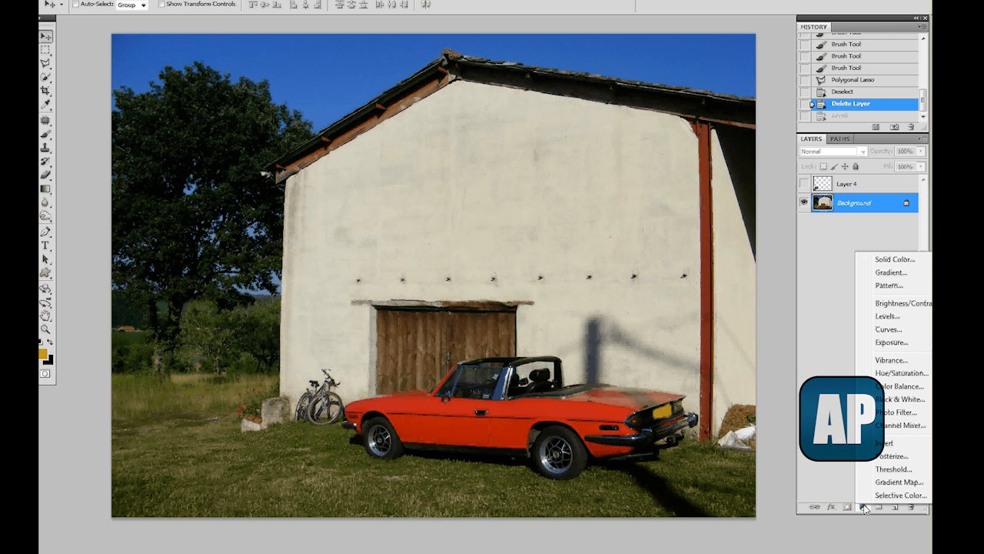
left_click(886, 316)
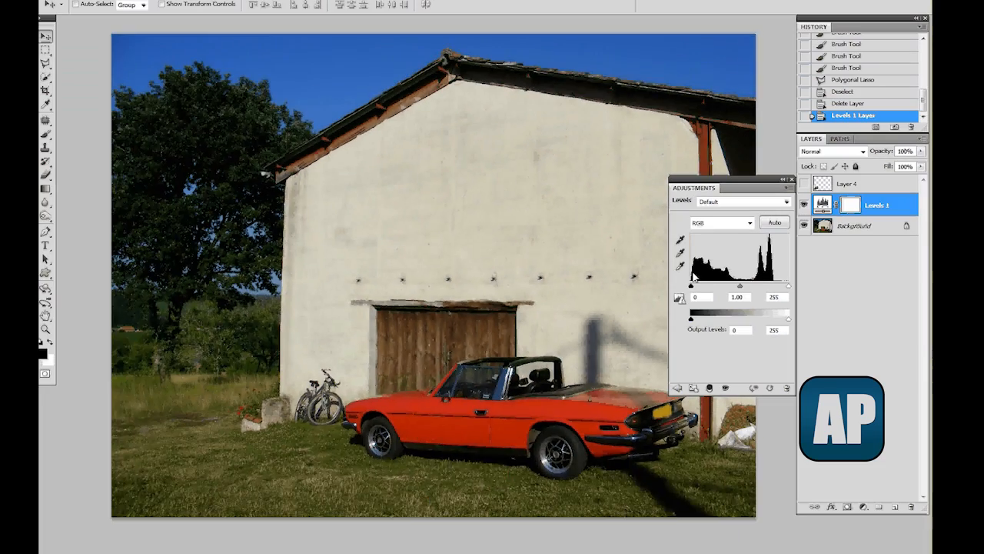
mouse_move(435, 429)
left_mouse_down()
mouse_move(455, 432)
mouse_move(433, 433)
left_mouse_up()
left_click_drag(690, 287, 773, 286)
left_click_drag(731, 286, 743, 291)
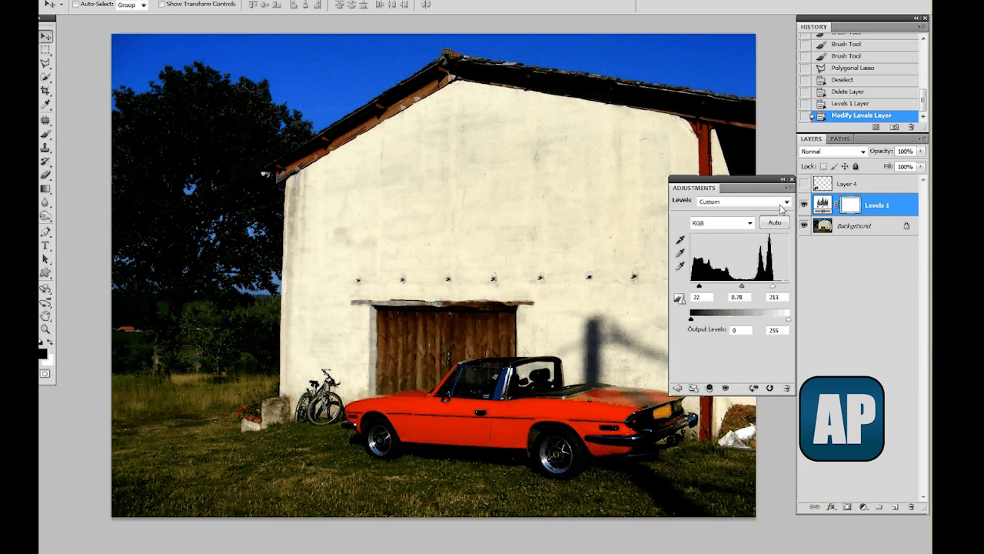
left_click(792, 180)
left_click(831, 284)
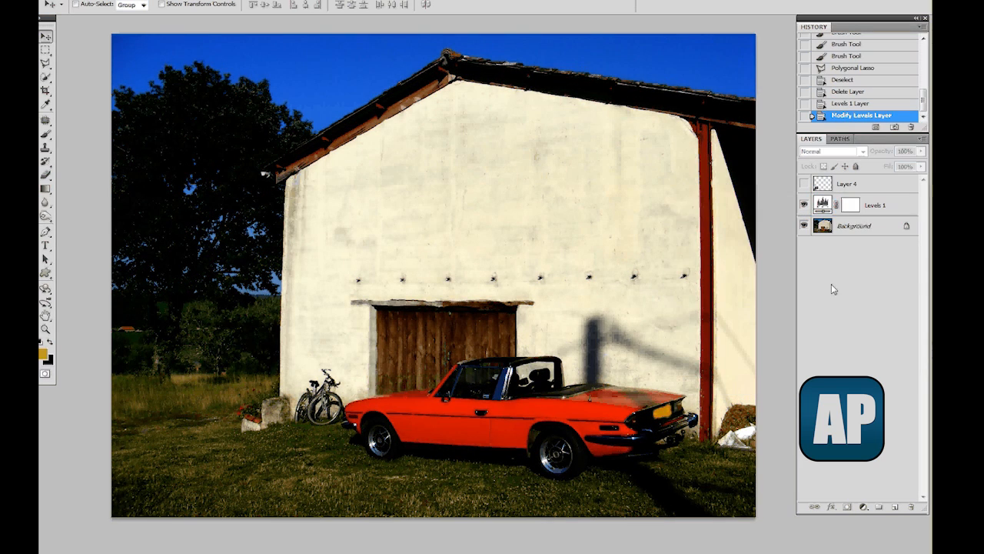
Step: Compare the photo with and without the Levels adjustment layer by switching its visibility
left_click(804, 206)
left_click(805, 205)
left_click(804, 205)
left_click(804, 206)
left_click(805, 205)
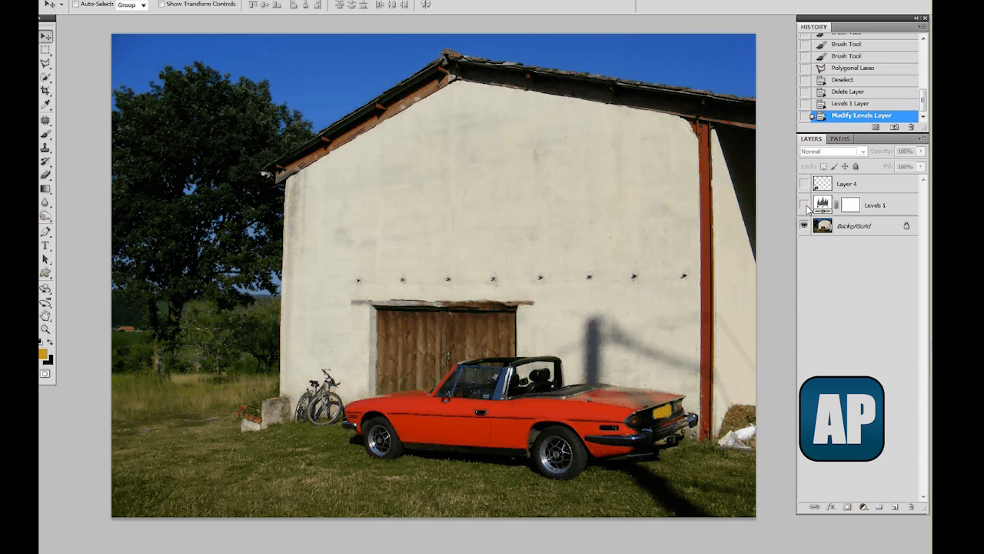
Step: Show the Levels 1 adjustment layer again and try deleting it, undoing the deletion
left_click(804, 205)
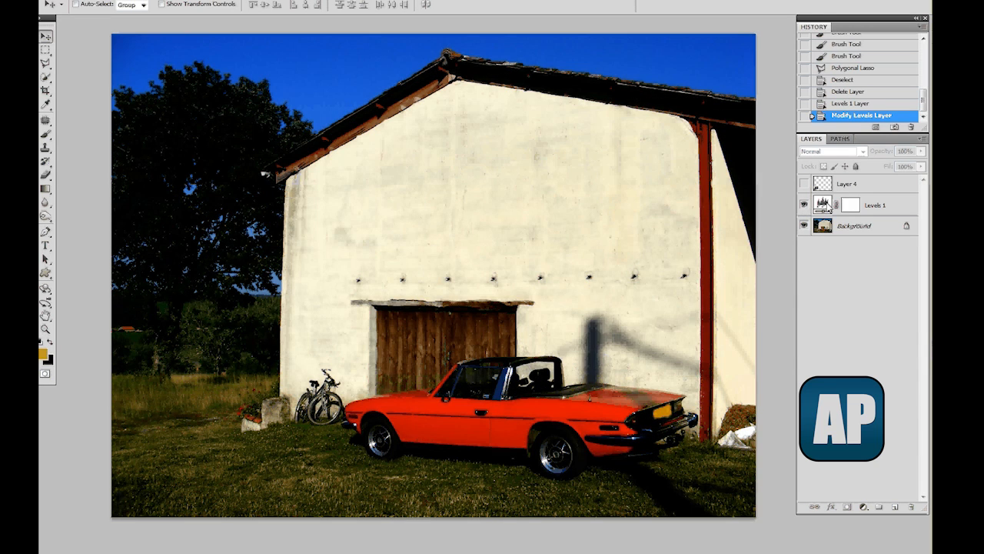
left_click_drag(827, 209, 910, 507)
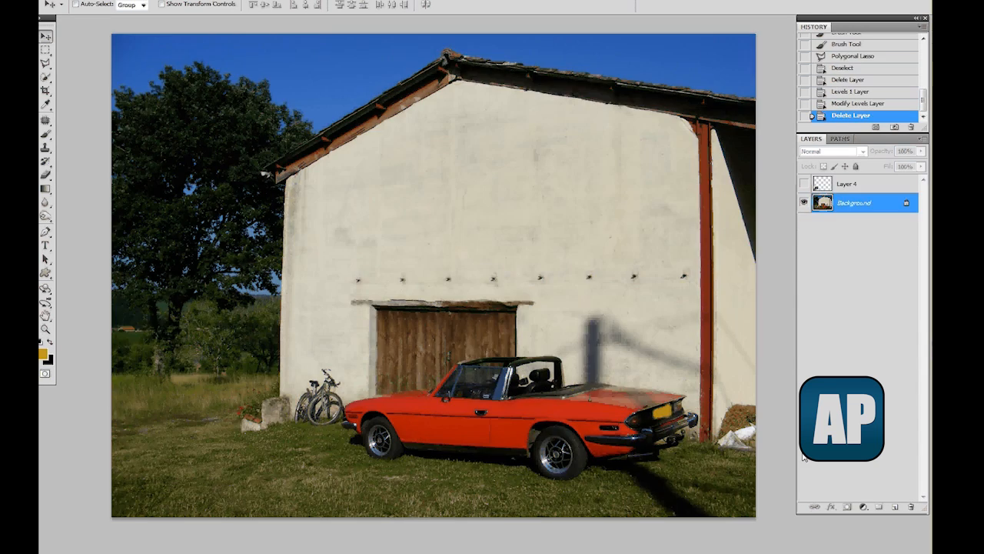
key("ctrl+z")
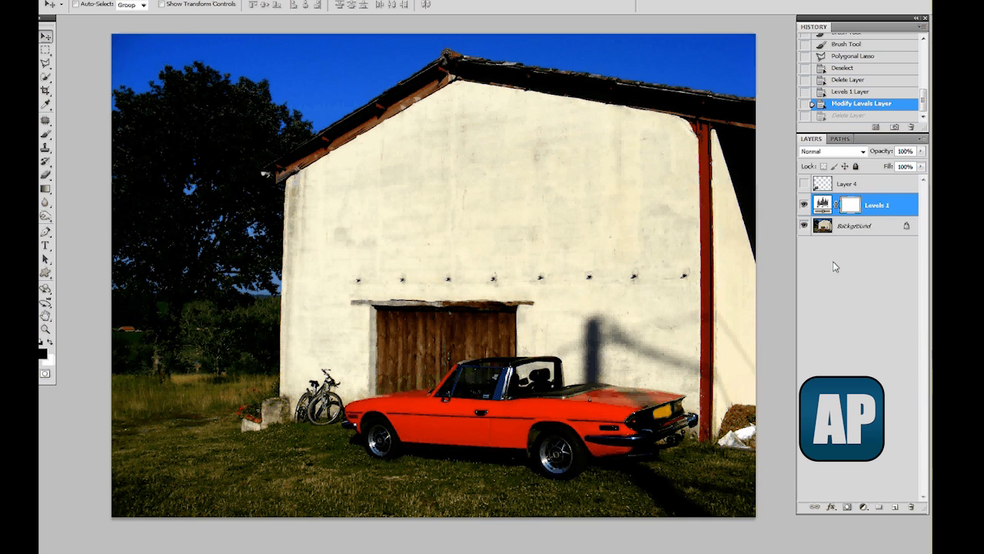
Step: Re-edit the Levels 1 adjustment layer with input levels 6, 1.00 and 213
left_click(826, 206)
double_click(825, 205)
left_click_drag(740, 290, 732, 290)
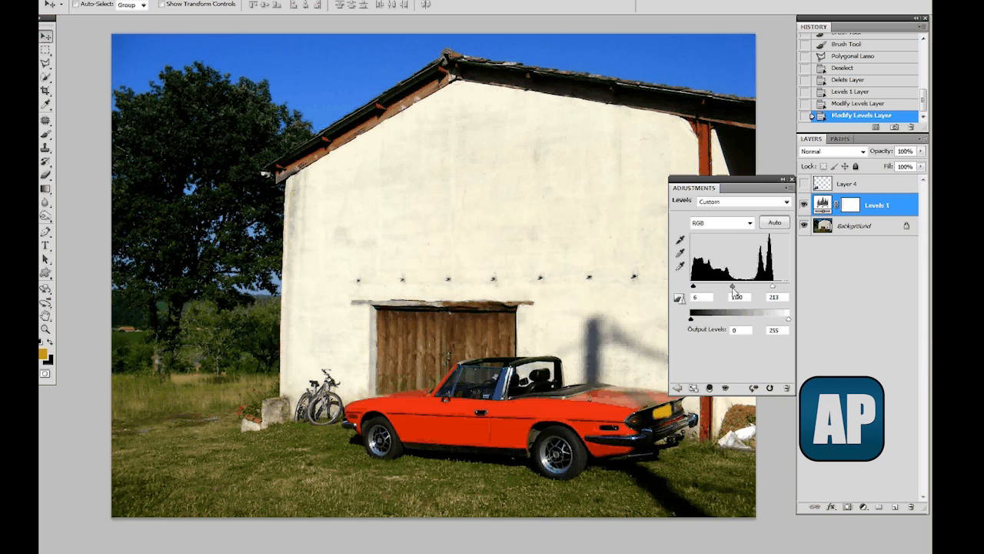
left_click(792, 179)
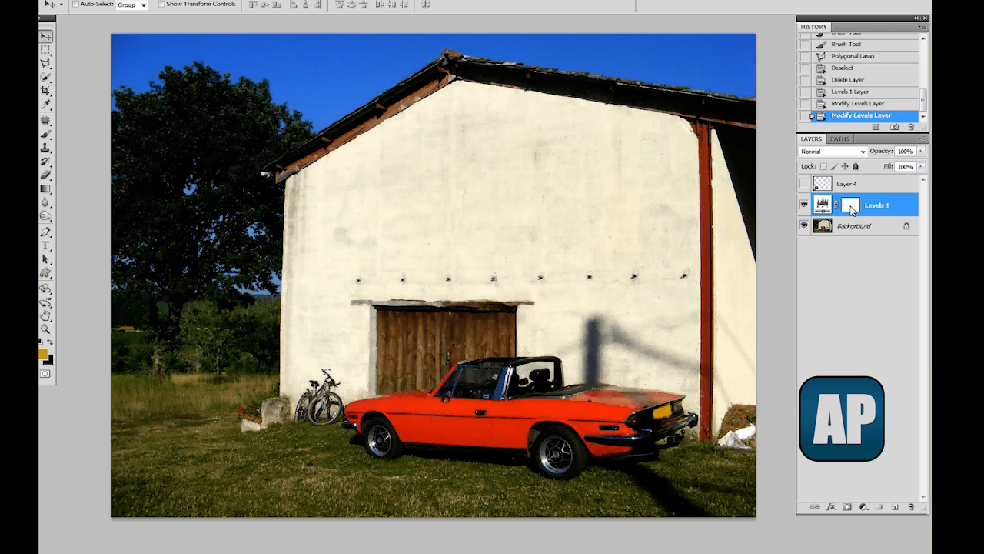
Step: Select the car with the Quick Selection tool and fill that area with black on the Levels 1 mask
left_click(850, 206)
key("d")
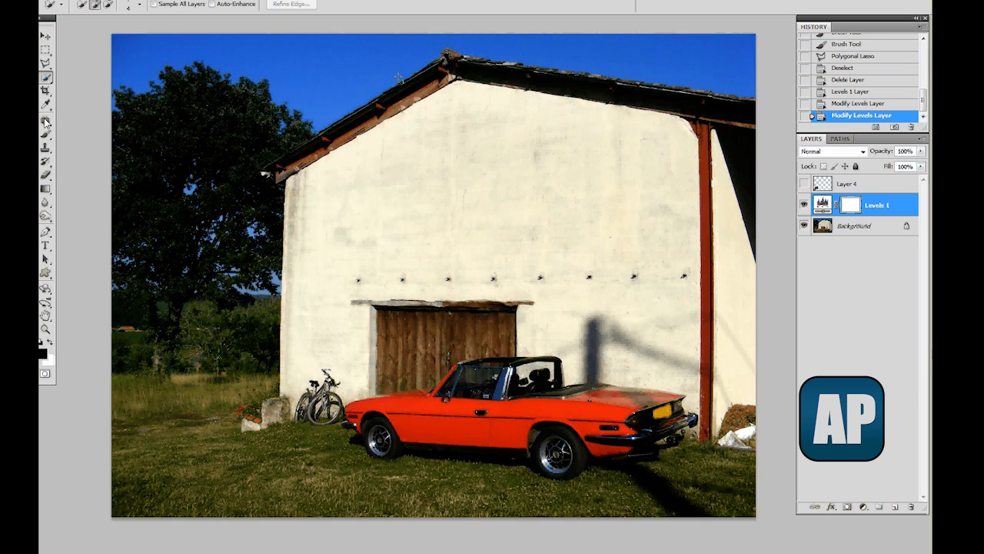
left_click(46, 78)
left_click(423, 409)
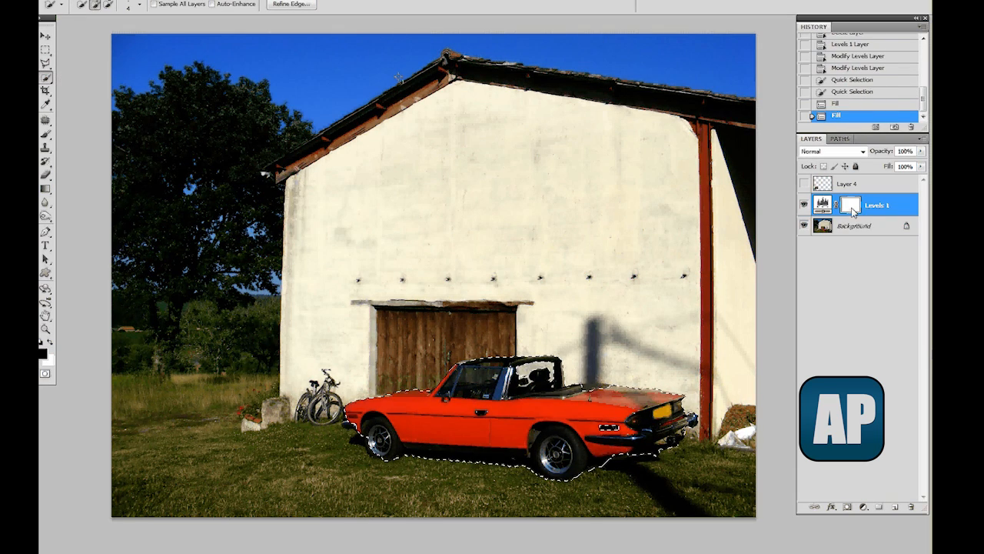
key("ctrl+BackSpace")
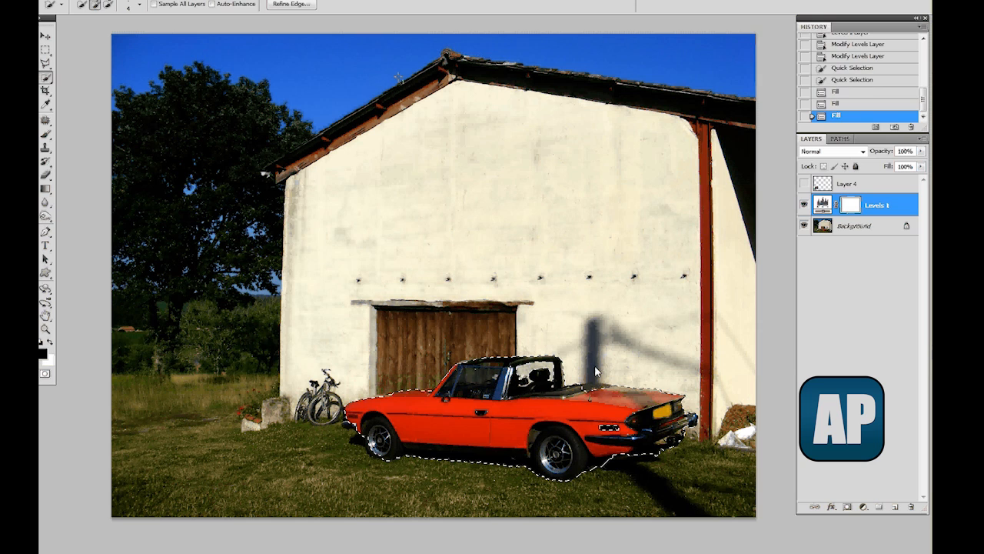
Step: Deselect the car and invert the Levels 1 mask so the adjustment affects only the car
key("v")
key("ctrl+i")
key("ctrl+d")
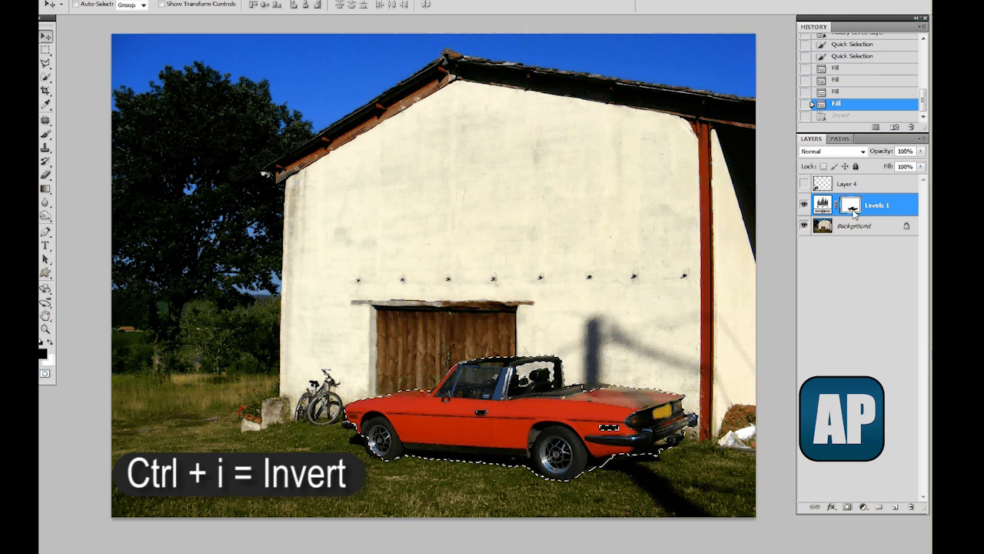
key("ctrl+i")
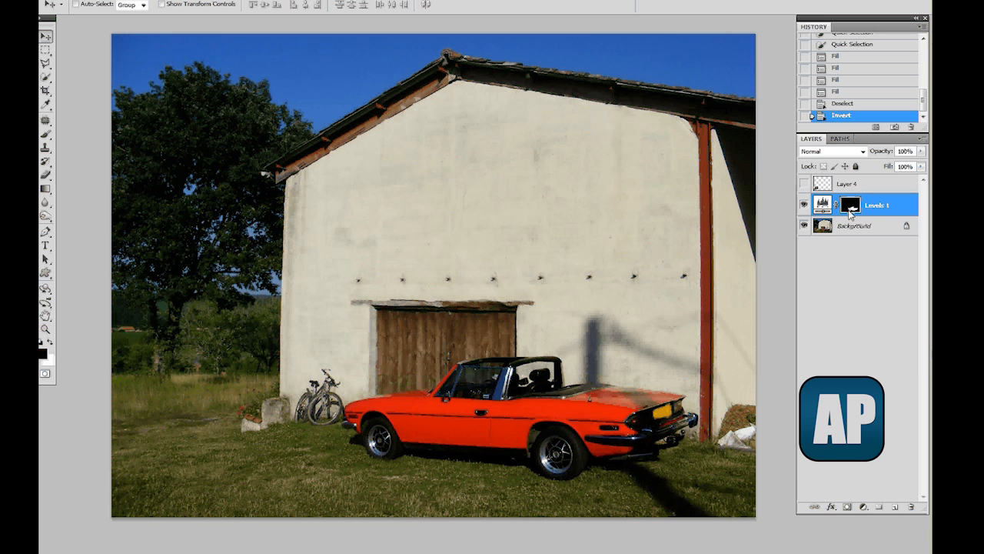
left_click(842, 103)
left_click(844, 116)
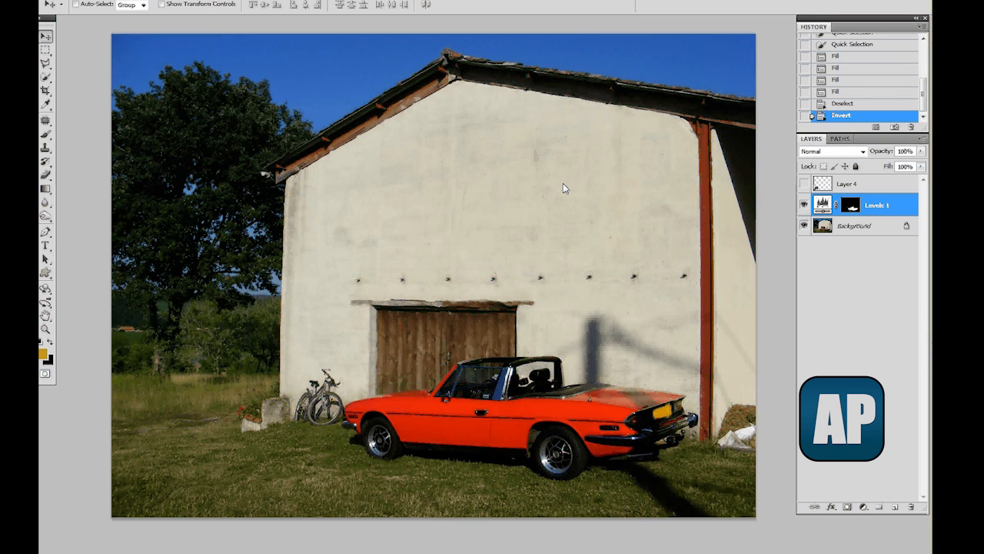
Step: Compare the photo with and without the Levels 1 layer mask, leaving the mask disabled
left_click(851, 209)
left_click(849, 204, "shift")
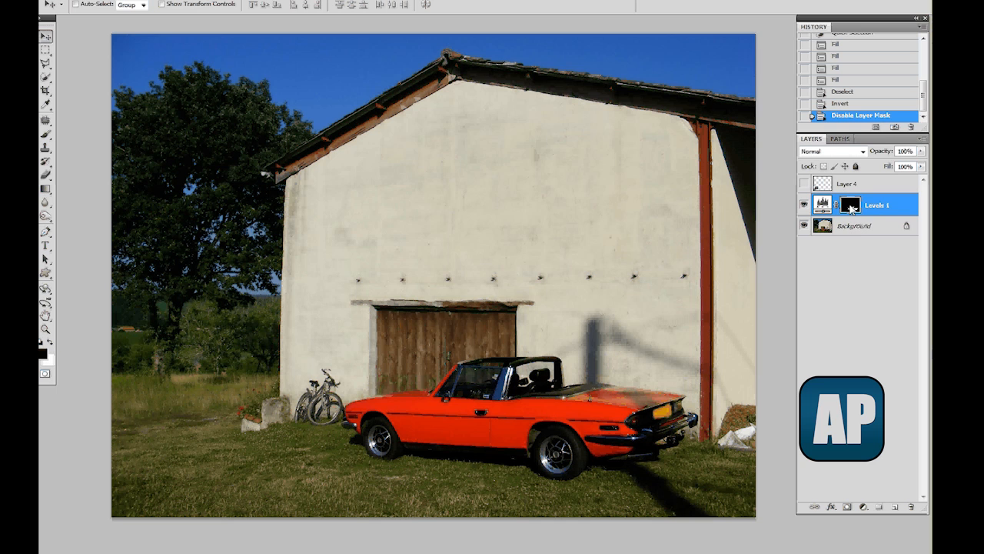
left_click(851, 208, "shift")
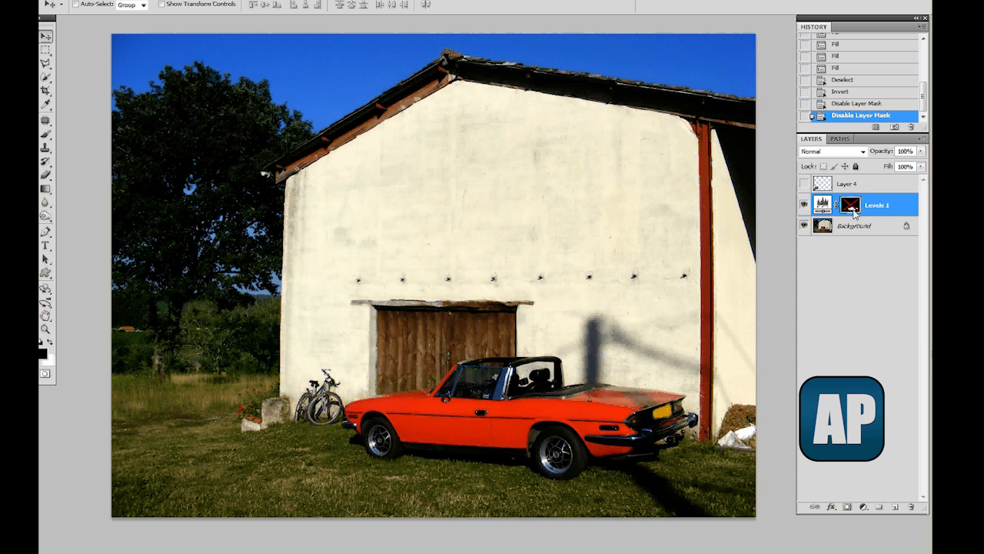
Step: Add a Hue/Saturation adjustment layer above Levels 1 with the hue shifted to turn the red car green
left_click(856, 262)
left_click(864, 508)
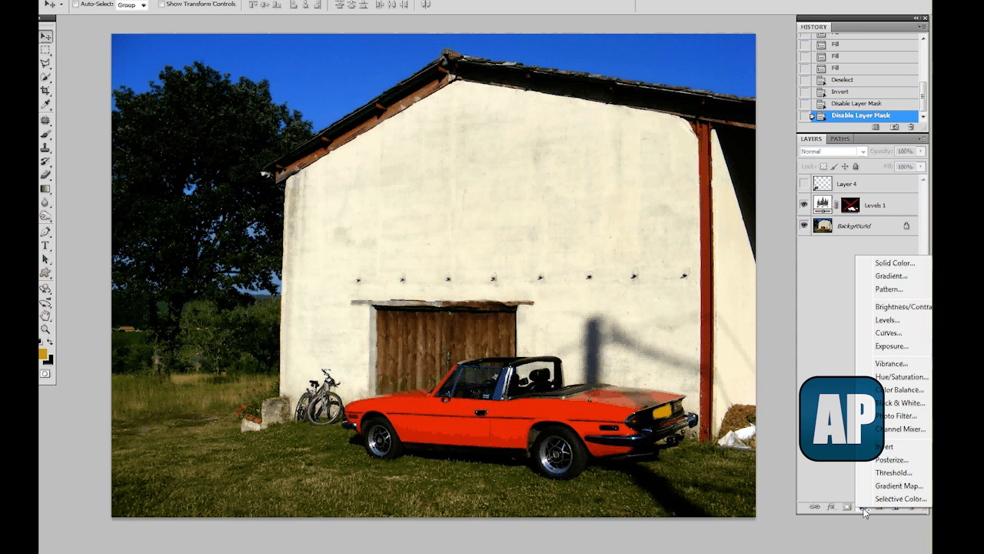
left_click(864, 509)
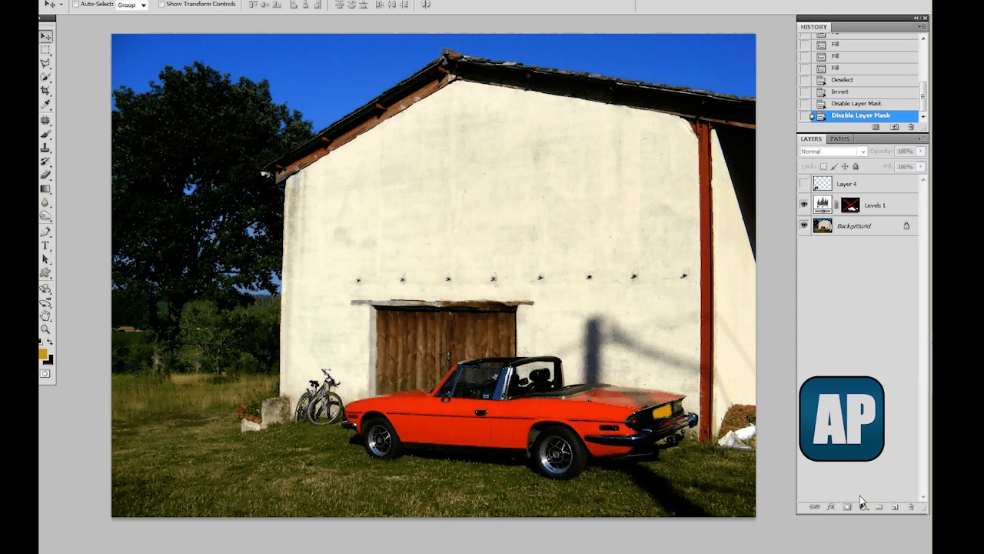
left_click(864, 509)
left_click(865, 508)
left_click(867, 509)
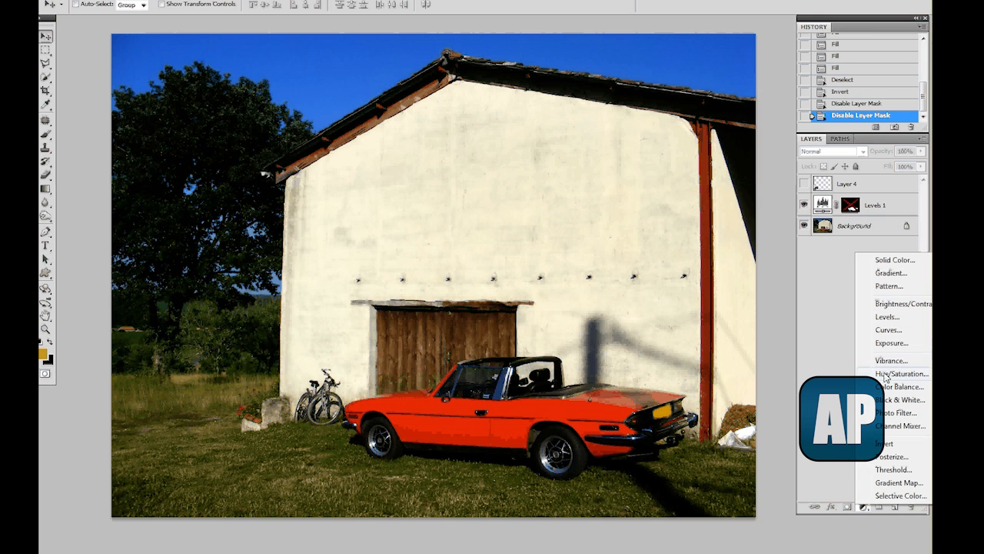
left_click(885, 376)
left_click(734, 253)
left_click_drag(734, 258, 731, 301)
key("ctrl+[")
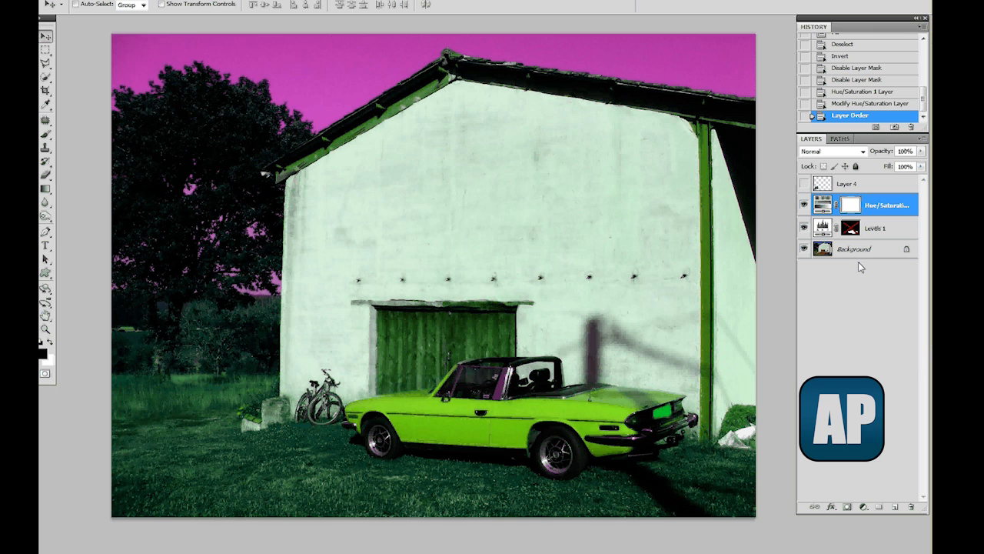
Step: Replace the Hue/Saturation 1 layer's mask with a copy of the car mask from Levels 1
left_click(822, 204)
left_click_drag(855, 235, 855, 212)
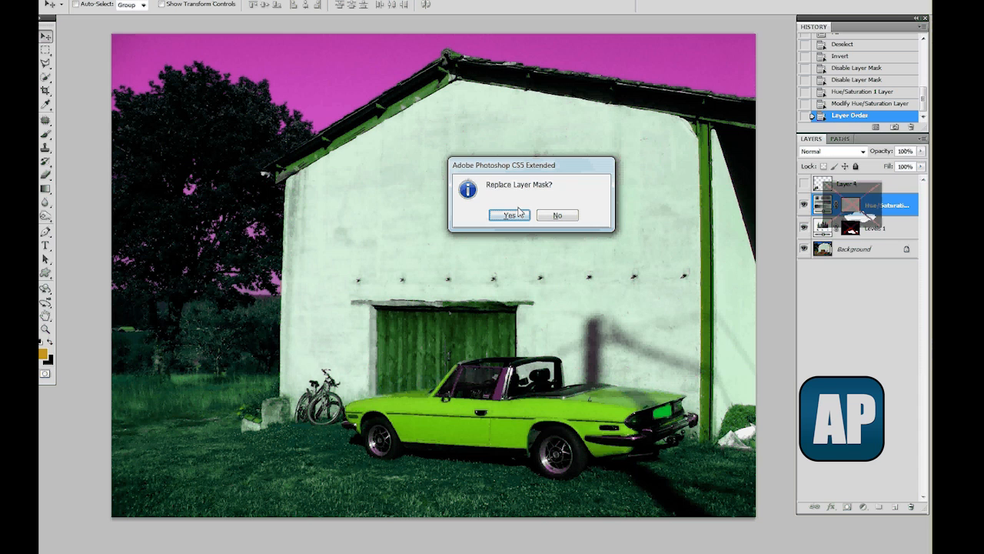
left_click(510, 215)
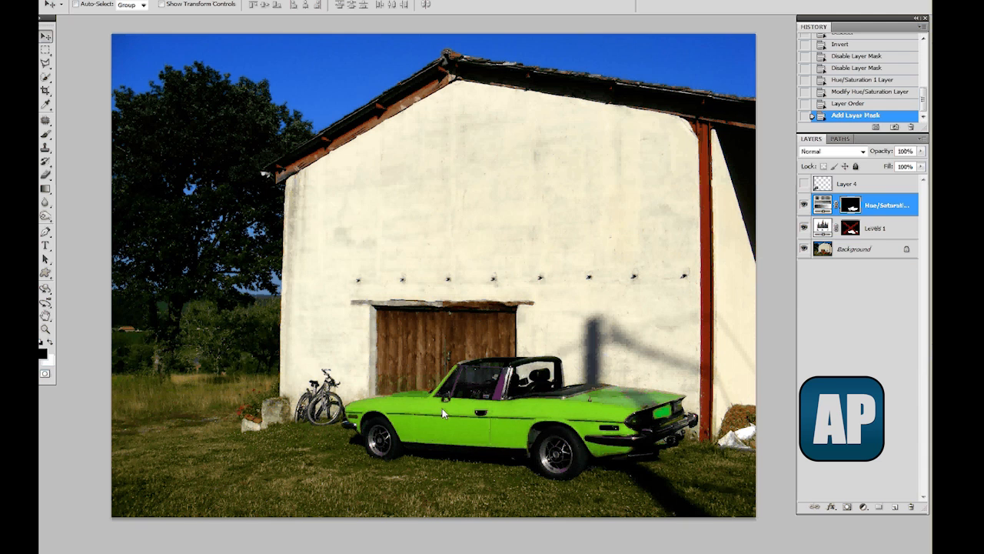
Step: Brush the car's rear number plate out of the Hue/Saturation 1 mask to restore its yellow color, and deselect the layer
key("b")
key("x")
left_click_drag(395, 396, 666, 401)
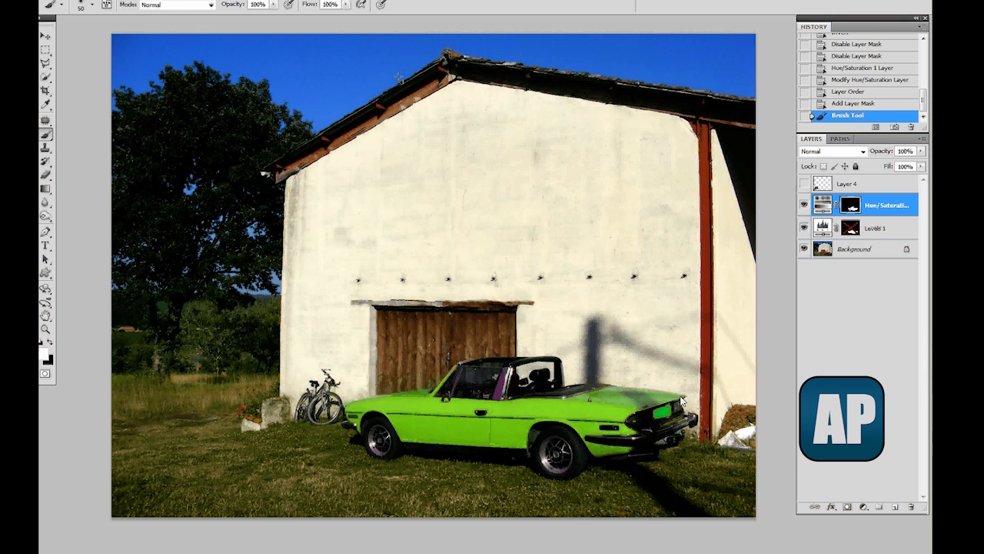
left_click(664, 401)
left_click(664, 403)
left_click(662, 406)
left_click(661, 410)
left_click(660, 412)
left_click(659, 409)
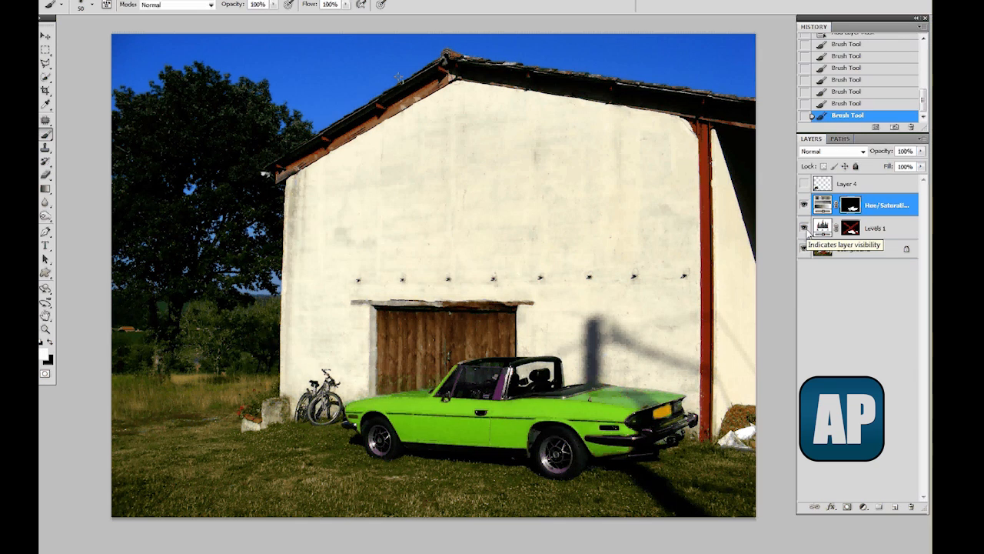
left_click(839, 300)
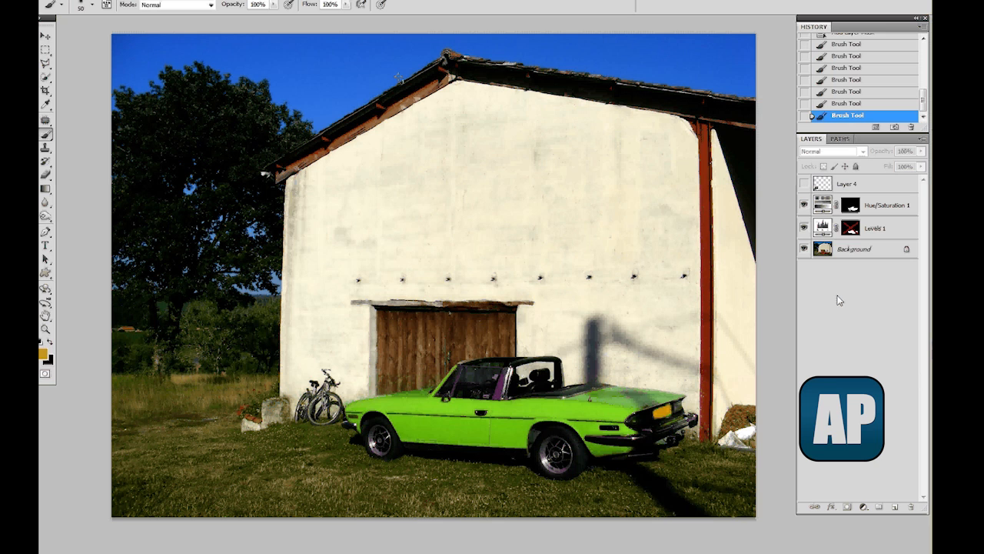
Step: Show the motorcycle on Layer 4 and try moving it closer to the car, undoing the move
left_click(805, 184)
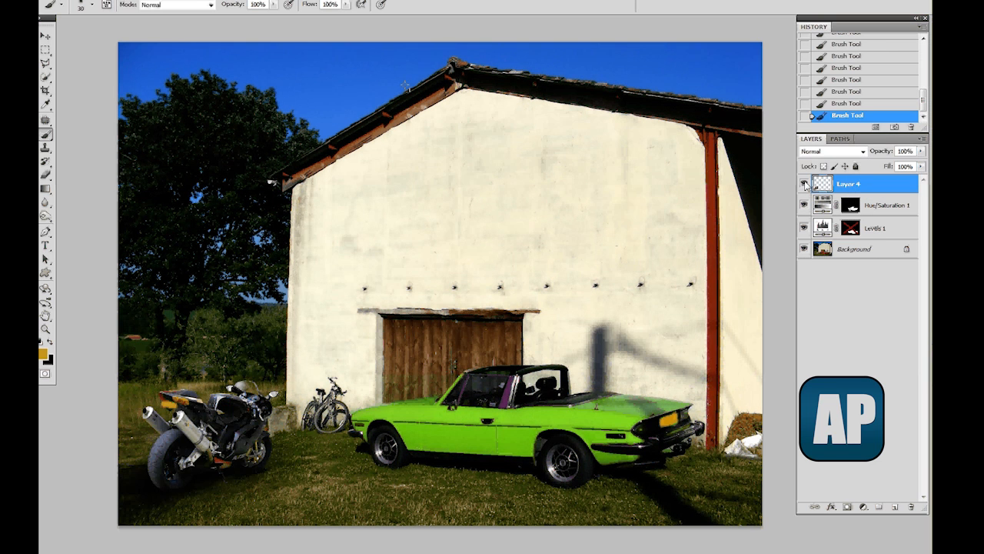
key("v")
left_click_drag(247, 432, 269, 460)
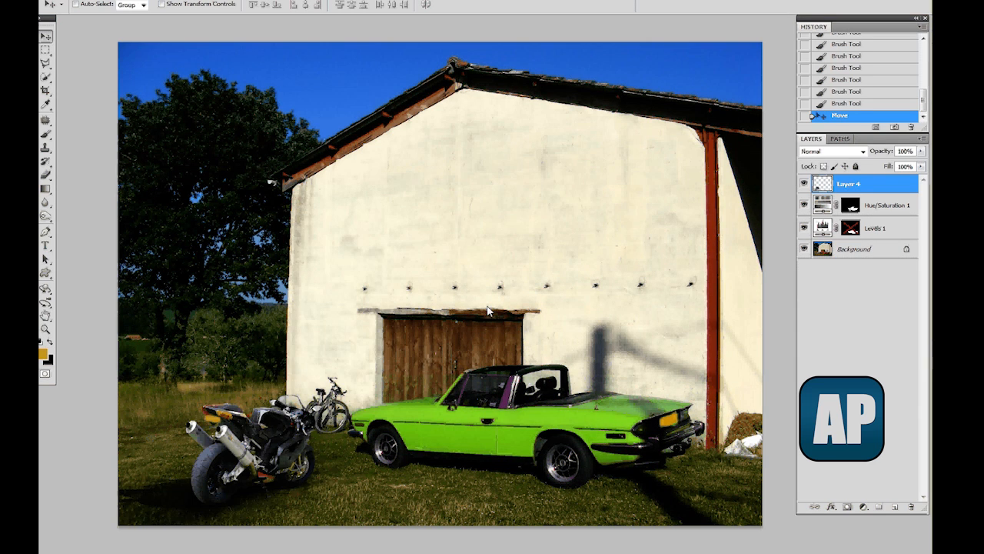
left_click(841, 104)
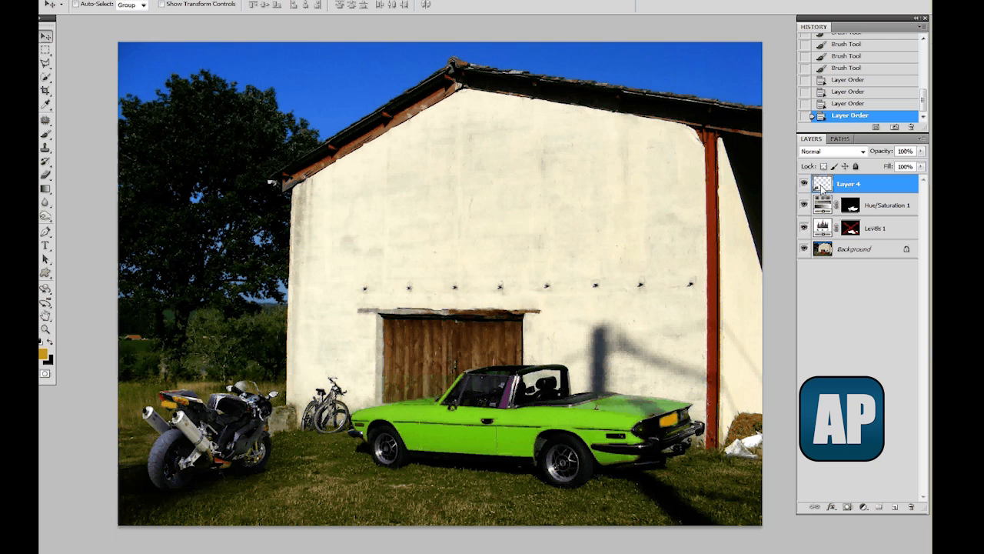
Step: Place Layer 4 directly above the Background and add a Hue/Saturation adjustment layer with a shifted hue above it
left_click_drag(822, 188, 827, 241)
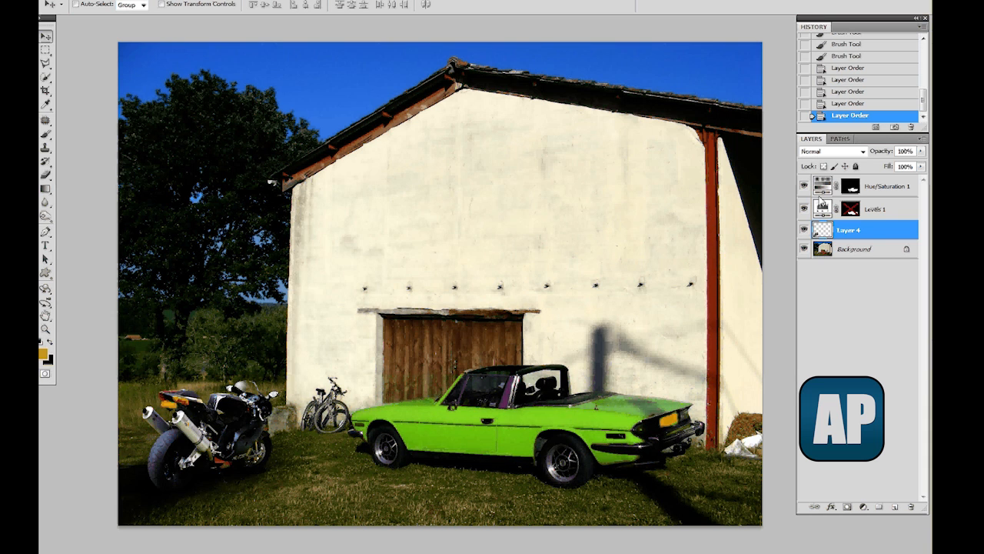
left_click(863, 507)
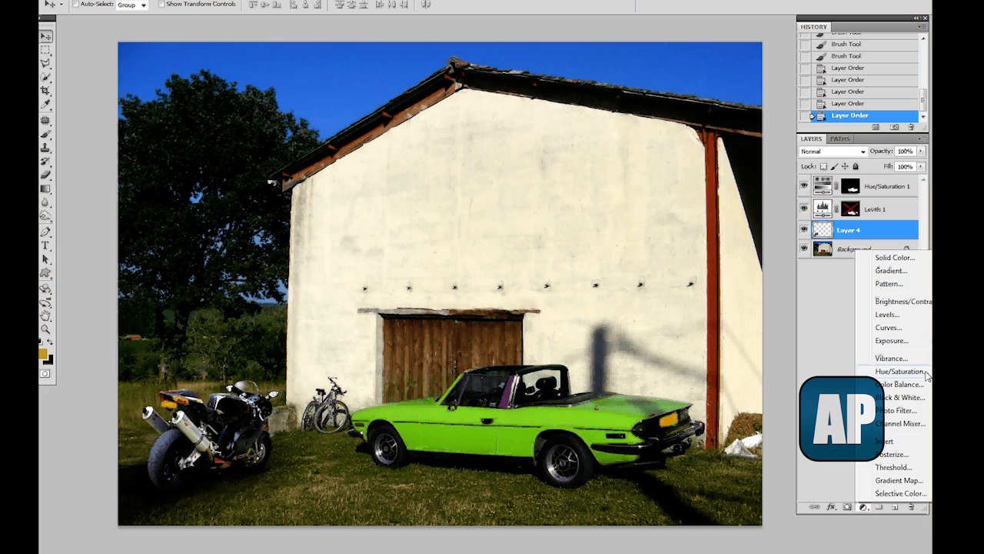
left_click(900, 372)
left_click_drag(733, 253, 771, 262)
left_click(886, 351)
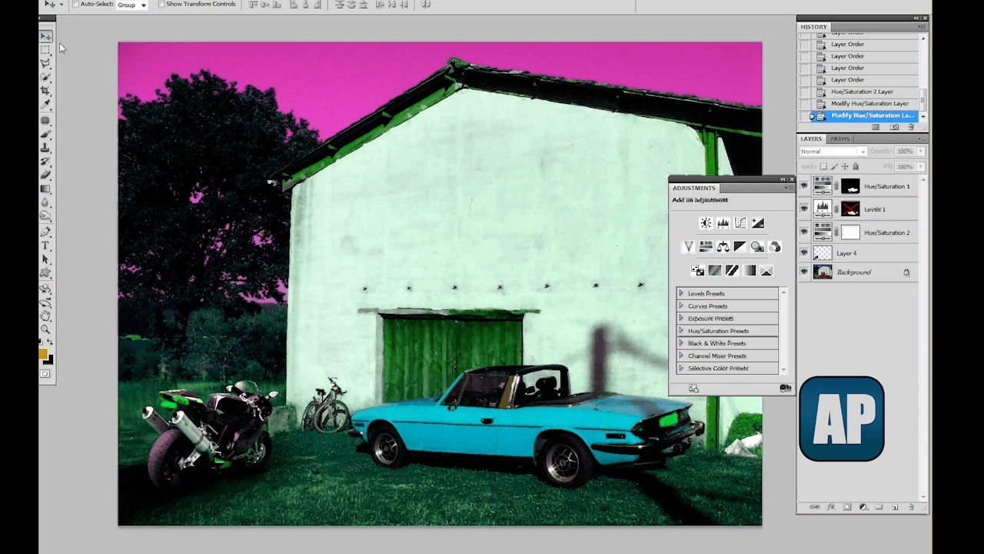
left_click(793, 181)
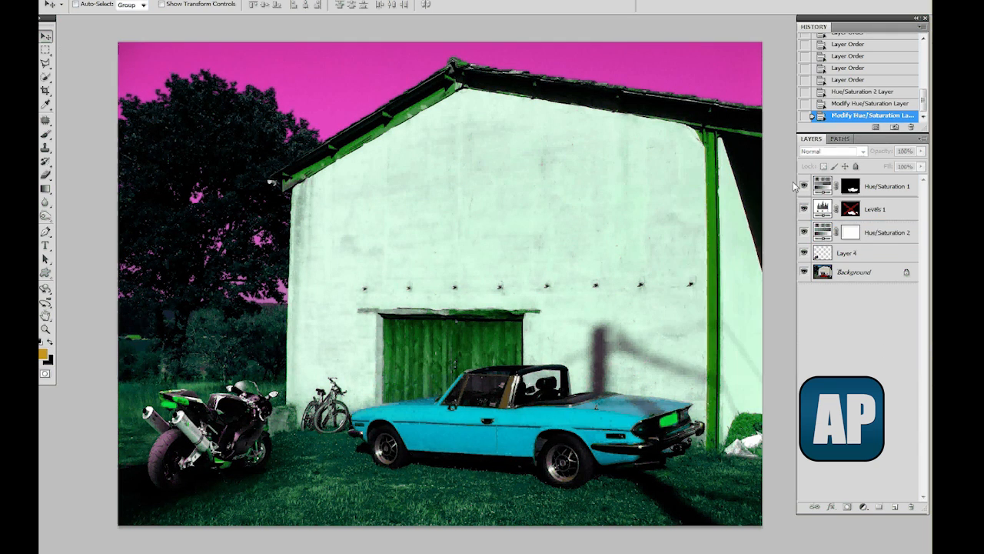
Step: Move the Hue/Saturation 1 and Levels 1 layers together below Layer 4, just above the Background
left_click(818, 233)
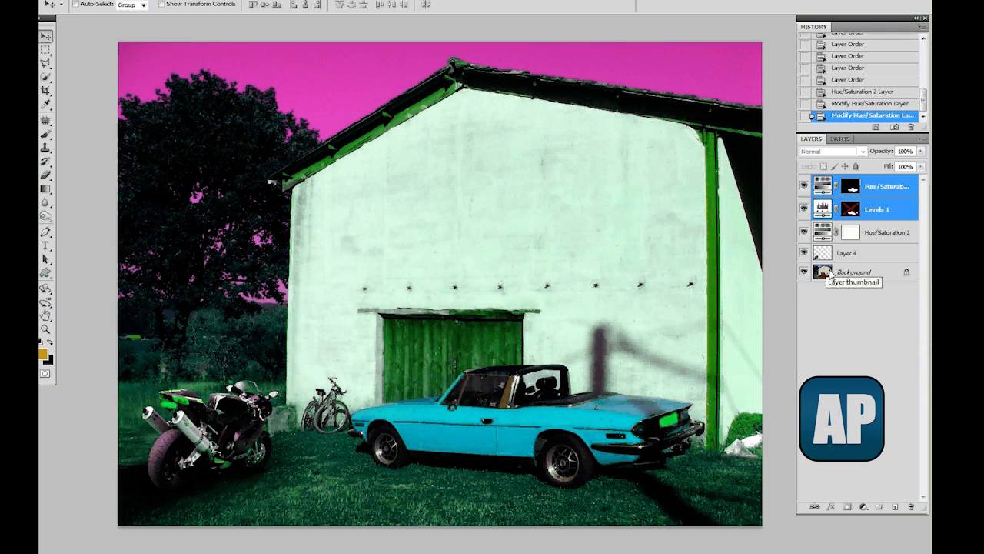
left_click_drag(823, 214, 850, 319)
left_click_drag(827, 211, 829, 263)
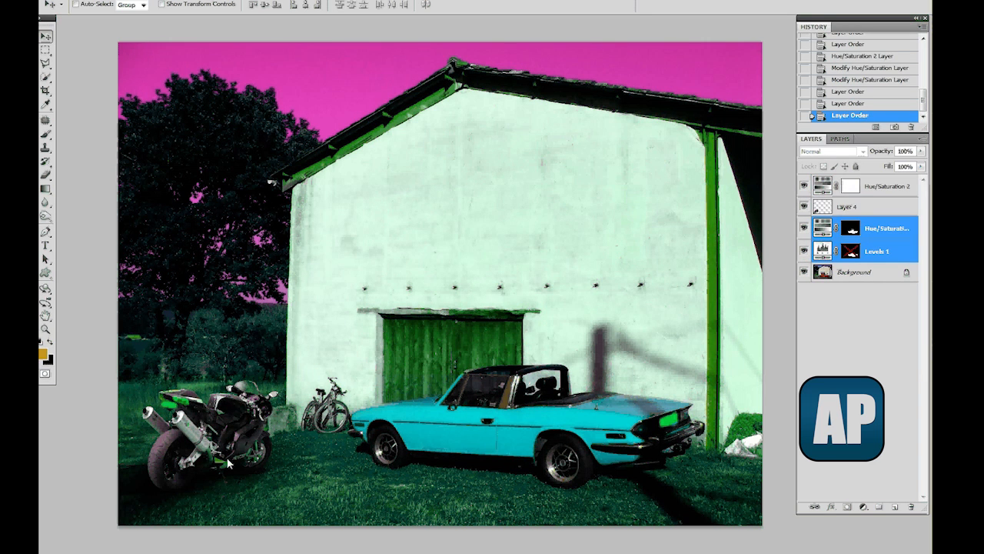
left_click(875, 290)
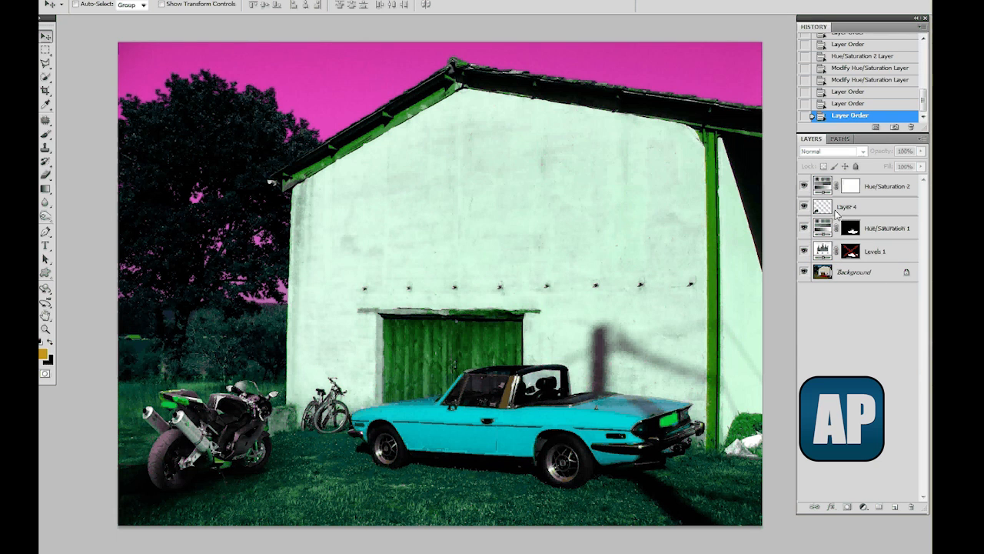
Step: Limit the Hue/Saturation 2 mask to a rectangular area around the motorcycle by inverting the mask outside it, and deselect
left_click(823, 193)
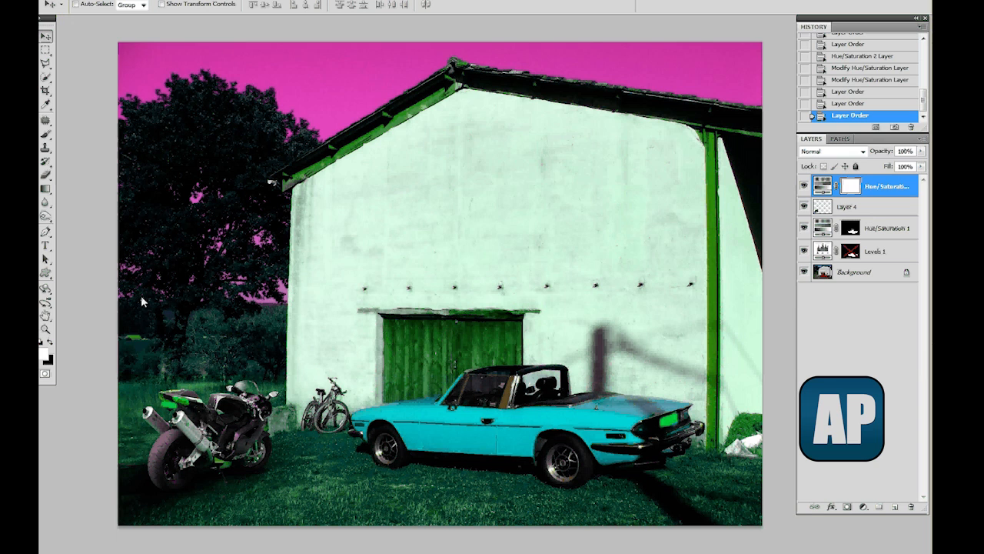
left_click(46, 51)
left_click_drag(138, 377, 288, 498)
key("ctrl+shift+i")
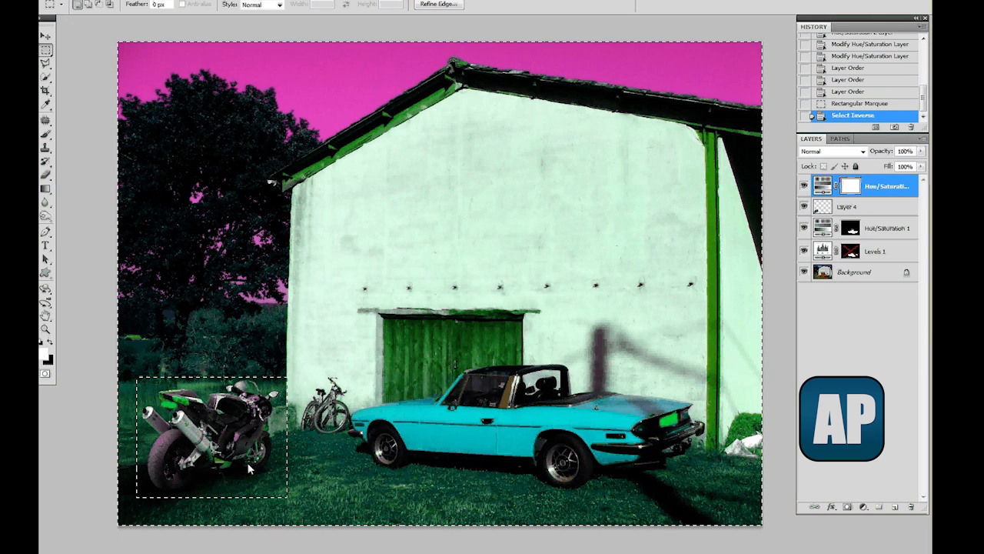
key("ctrl+i")
key("ctrl+d")
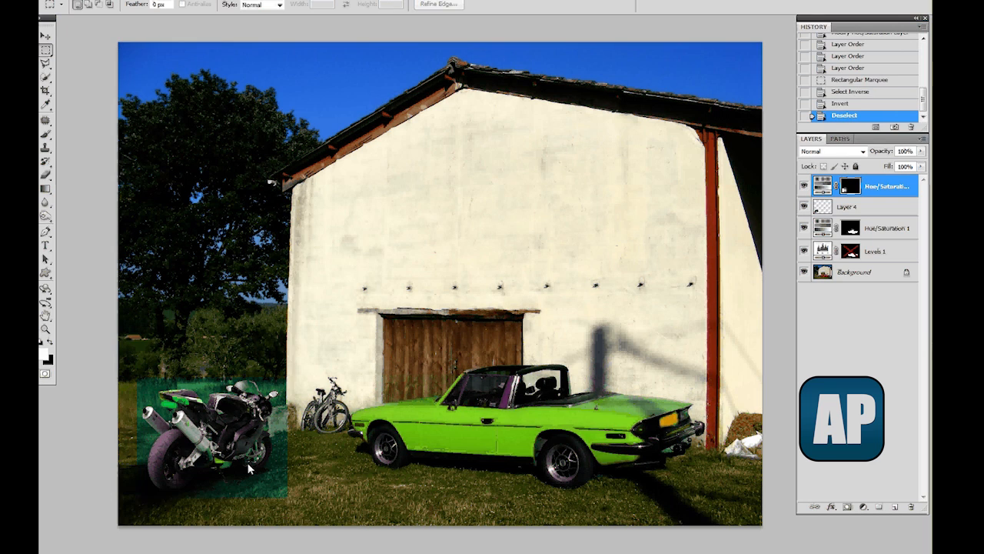
Step: Try to mask the colour shift out of the area surrounding the motorcycle by painting black on the Hue/Saturation 2 mask
key("v")
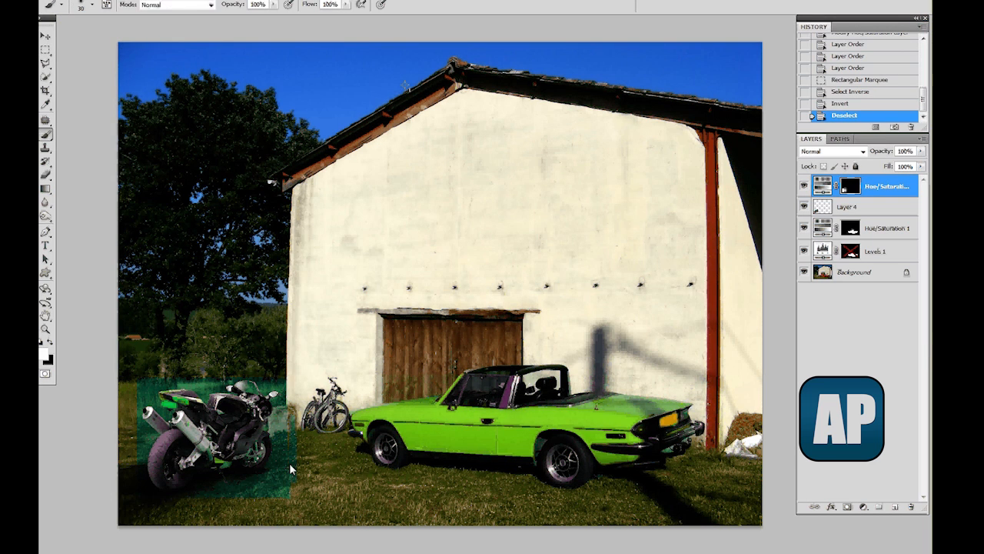
left_click(298, 461)
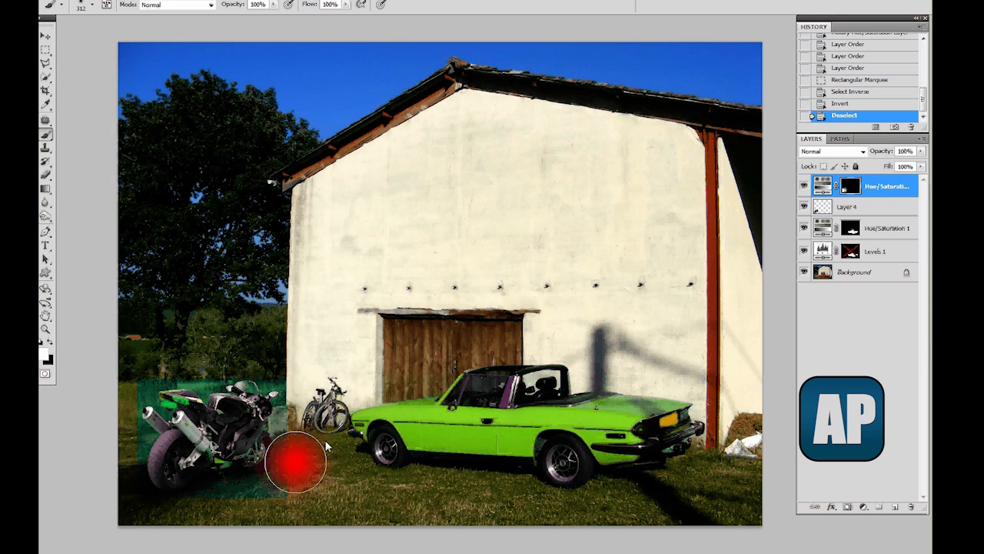
key("x")
left_click_drag(288, 404, 144, 366)
left_click_drag(120, 494, 274, 438)
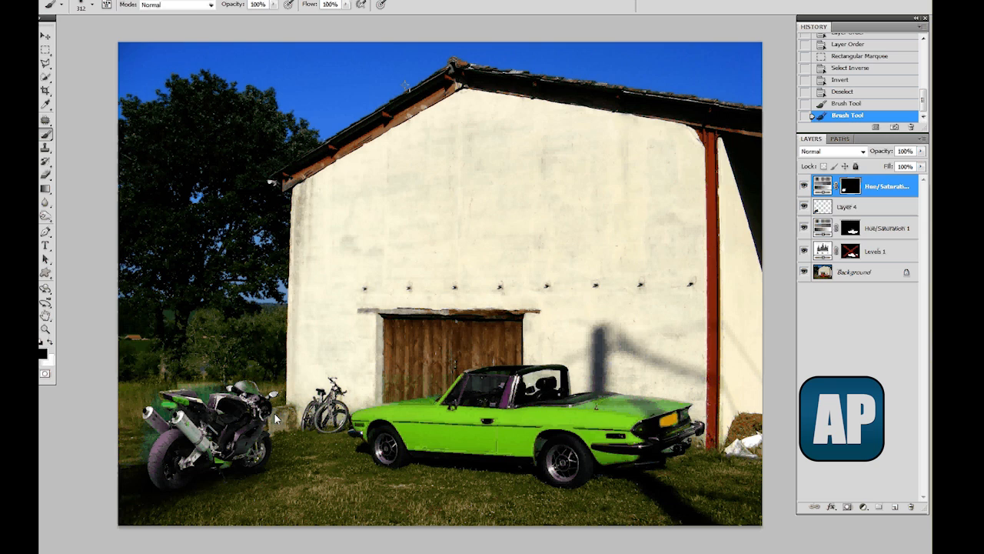
Step: Try restoring the mask at the motorcycle's front with a 200 px white brush, and reduce the brush to 125 px
scroll(286, 411, "up", 2)
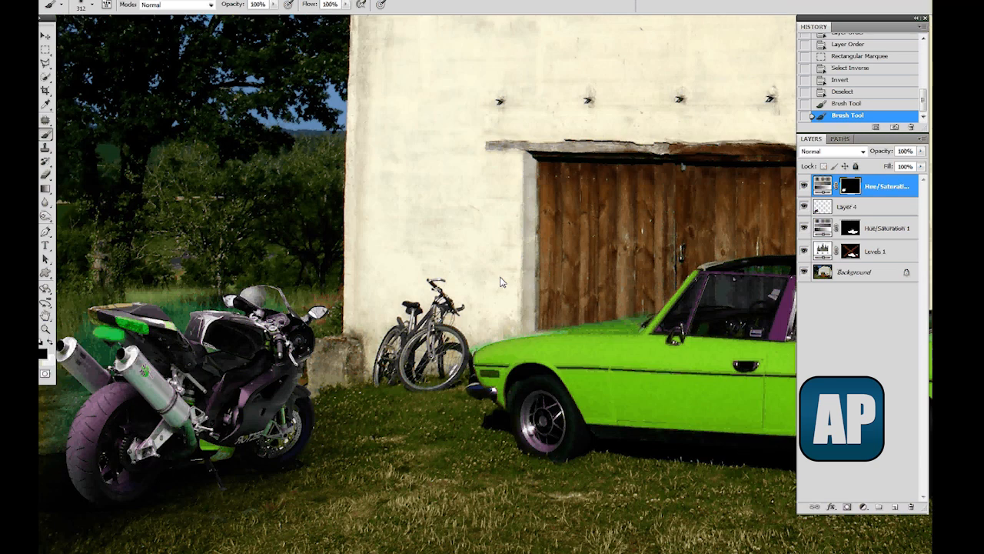
key("bracketleft")
key("bracketleft")
key("bracketleft")
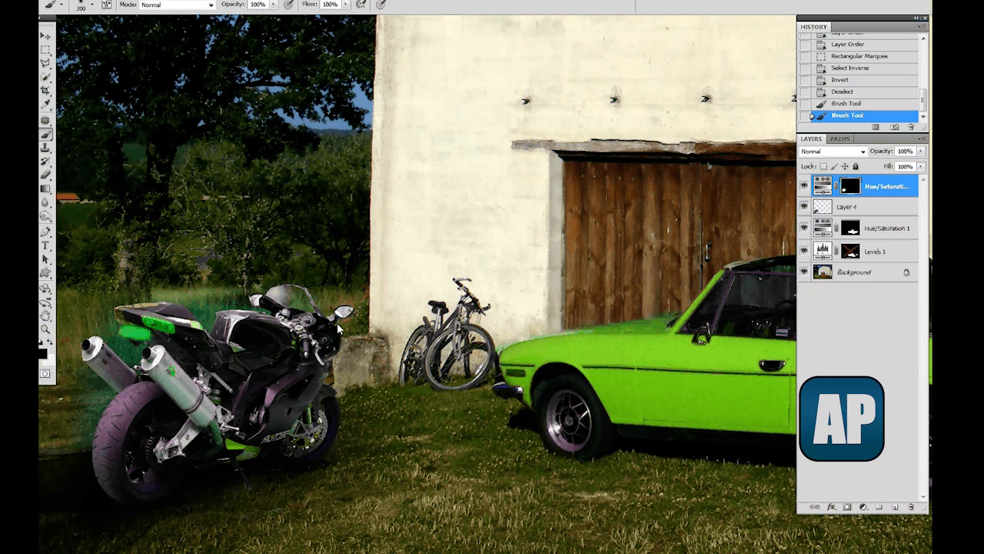
key("x")
left_click(339, 329)
key("bracketleft")
key("bracketleft")
key("bracketleft")
scroll(708, 282, "down", 2)
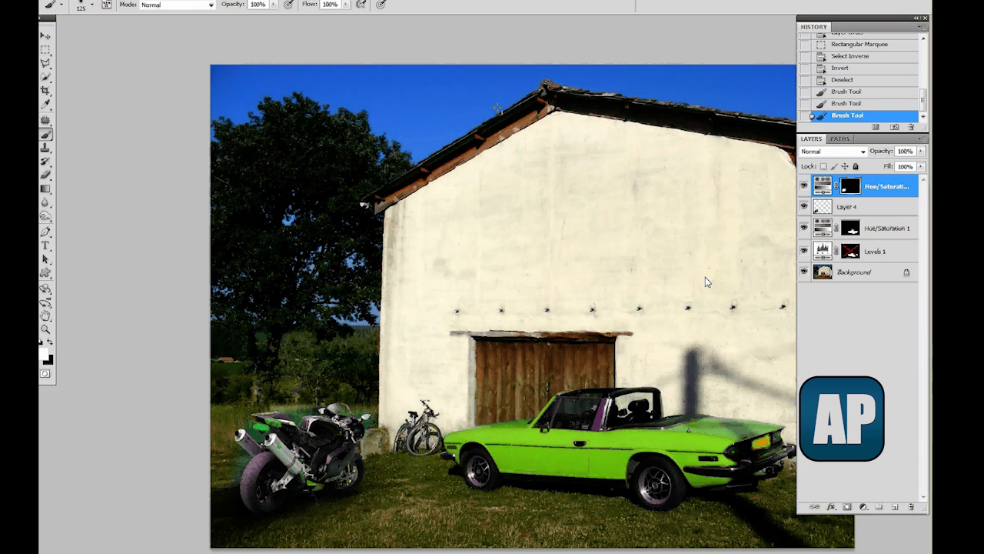
scroll(707, 282, "down", 1)
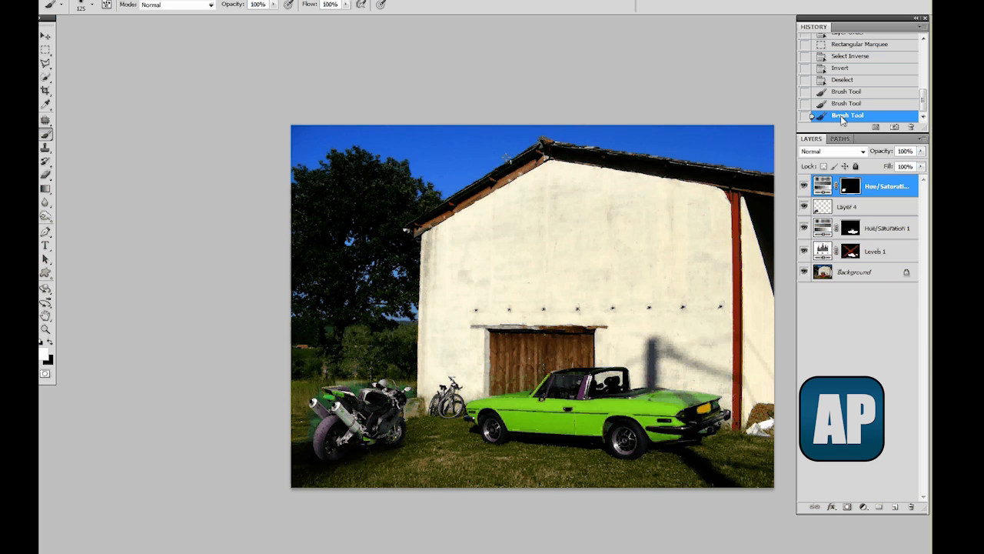
Step: Revert the image to the layer-order state before the mask edits and clip the Hue/Saturation 2 layer to Layer 4
left_click(848, 35)
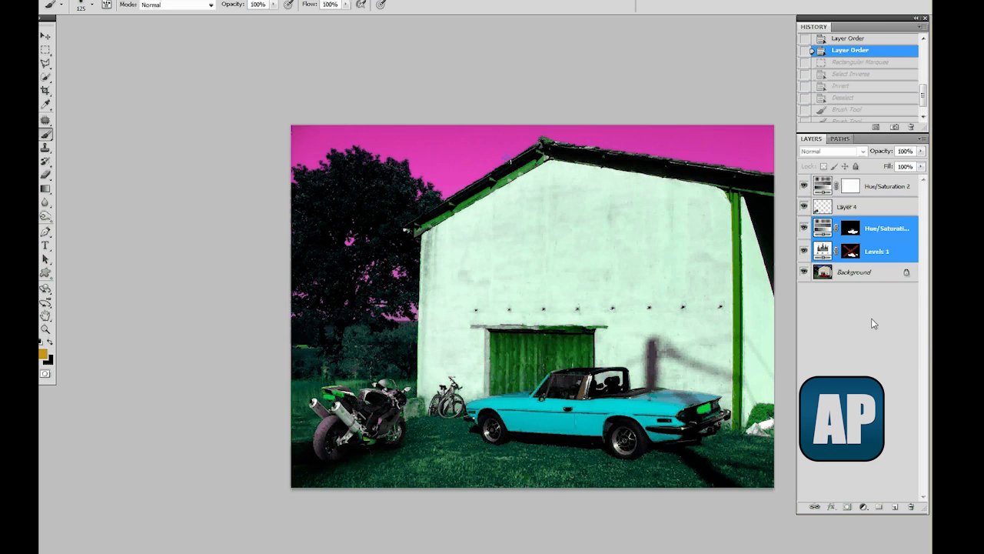
left_click(876, 186)
right_click(878, 185)
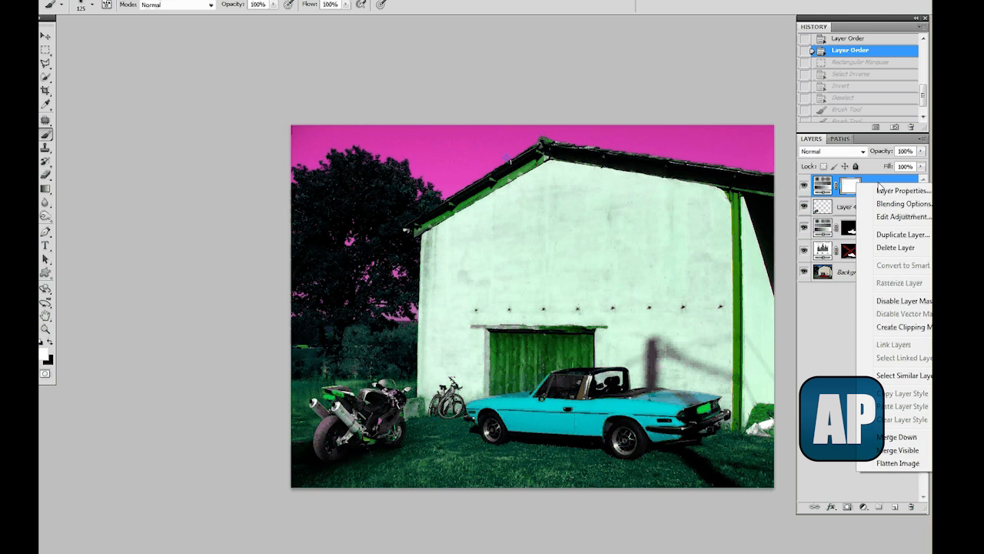
left_click(903, 327)
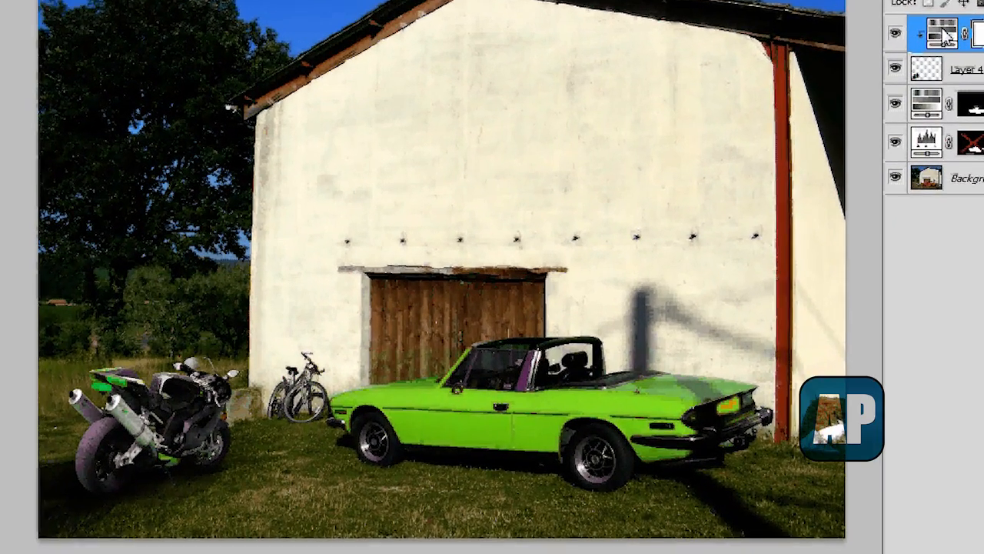
Step: Set the clipped Hue/Saturation 2 layer's hue to -180 and its saturation to +23
double_click(833, 187)
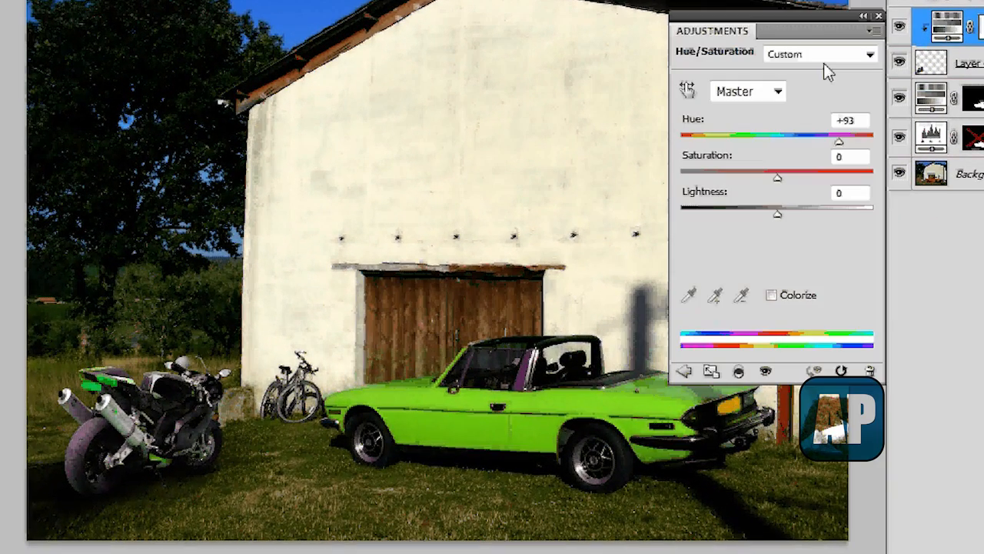
left_click_drag(839, 141, 675, 163)
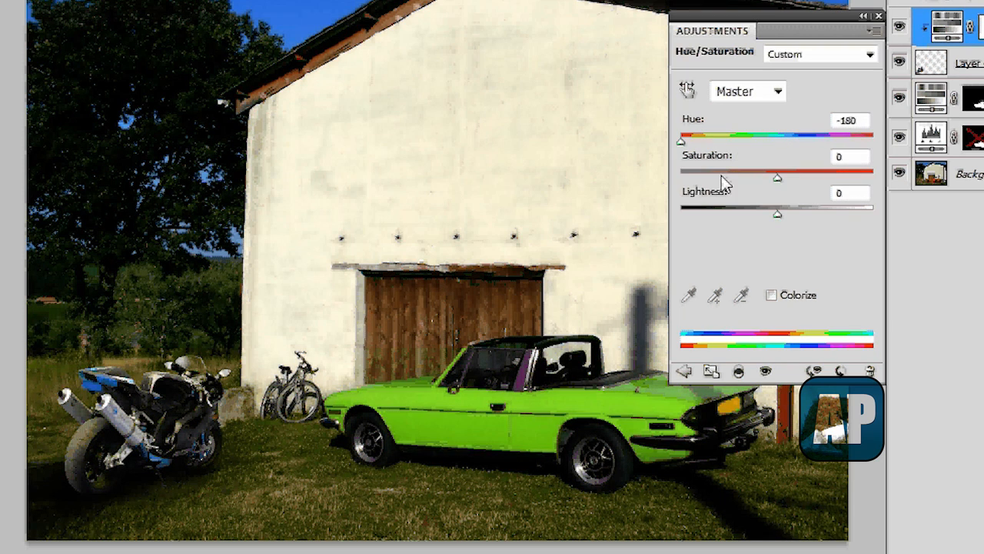
left_click(814, 174)
left_click(939, 67)
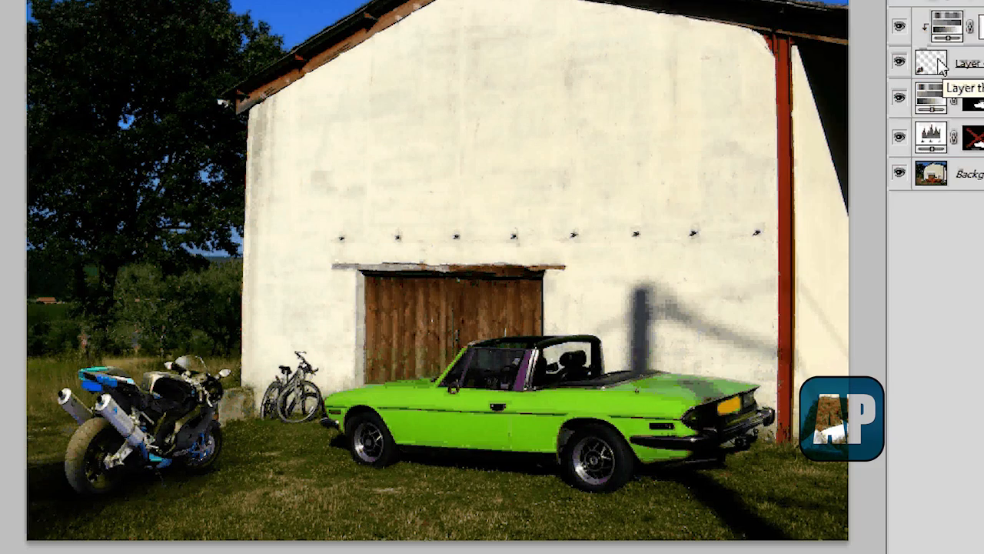
left_click(944, 29)
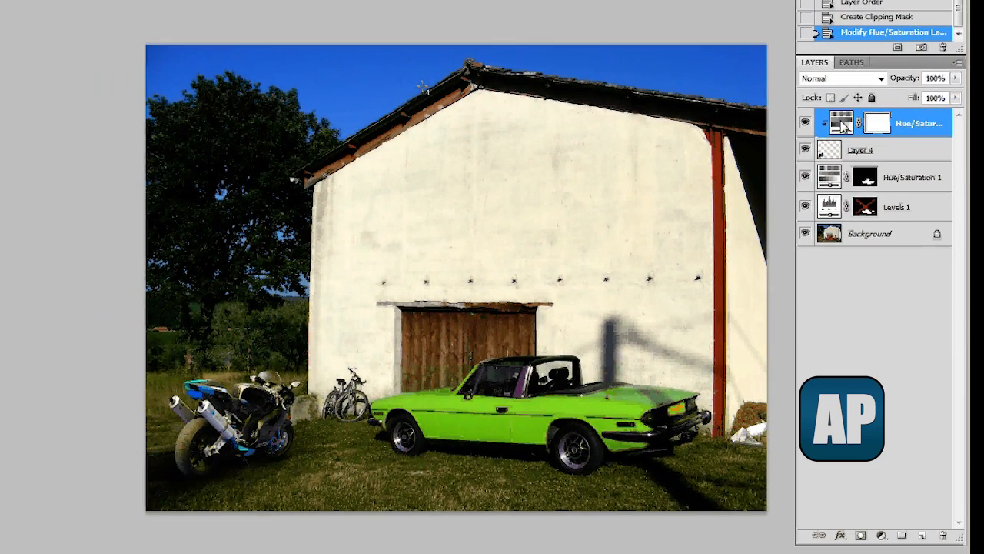
Step: Duplicate Layer 4, flip the copied motorcycle horizontally and place it in front of the car's nose
left_click(861, 150)
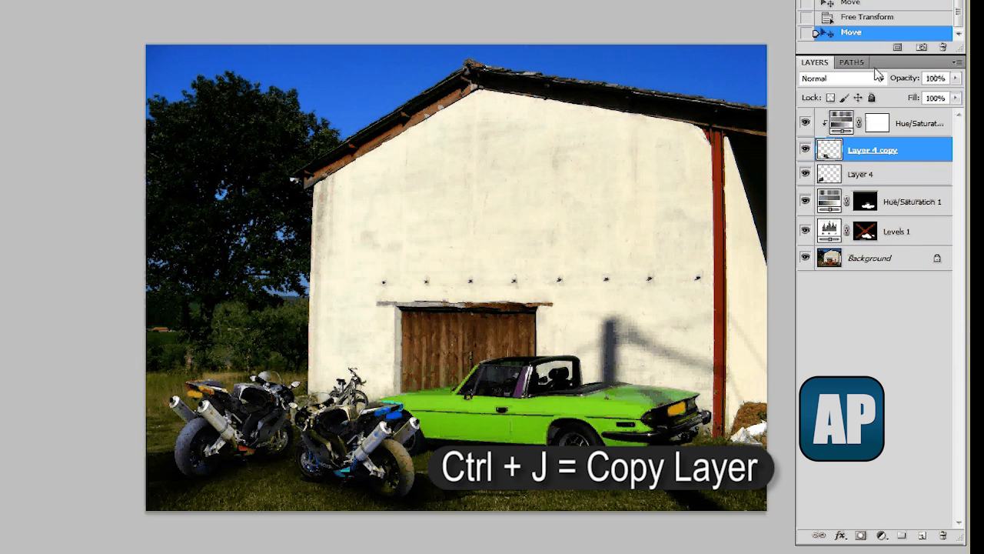
left_click(912, 125)
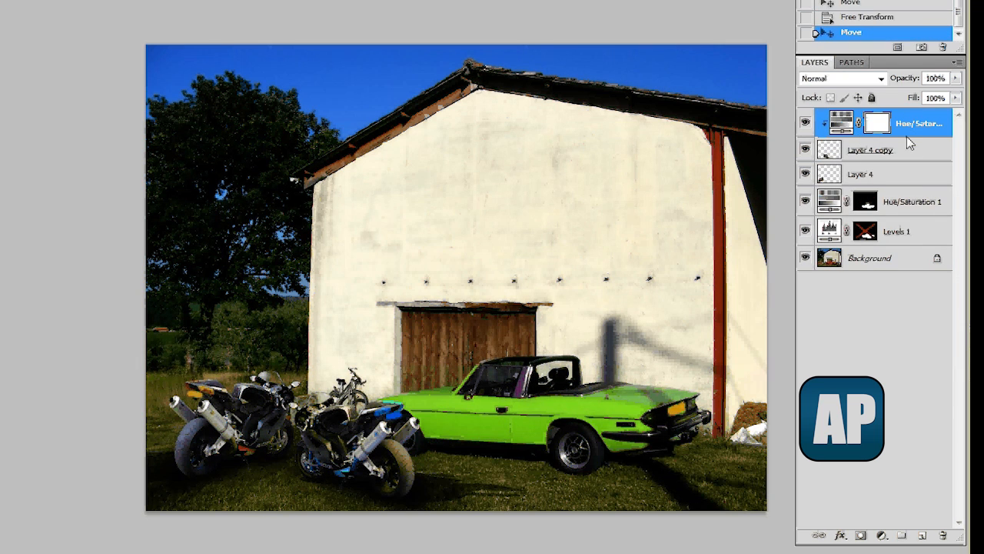
left_click(895, 151)
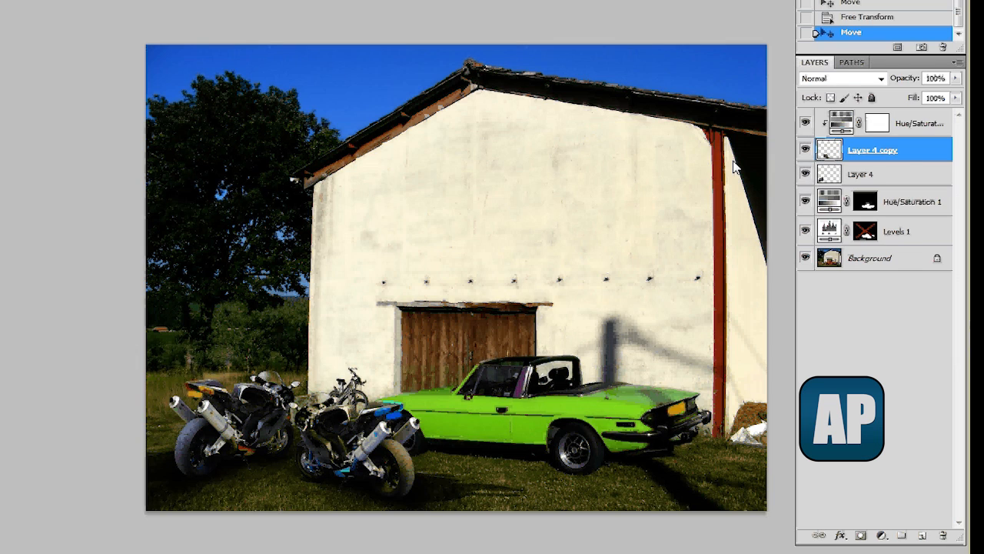
Step: Copy the clipped Hue/Saturation layer to directly above Layer 4 and clip the copy to Layer 4
left_click(844, 125)
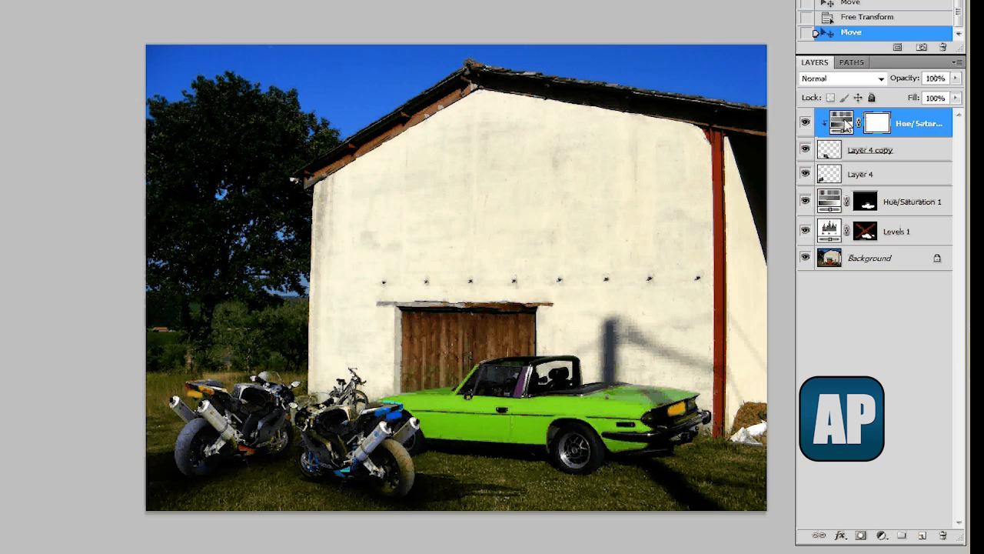
left_click_drag(846, 124, 854, 165)
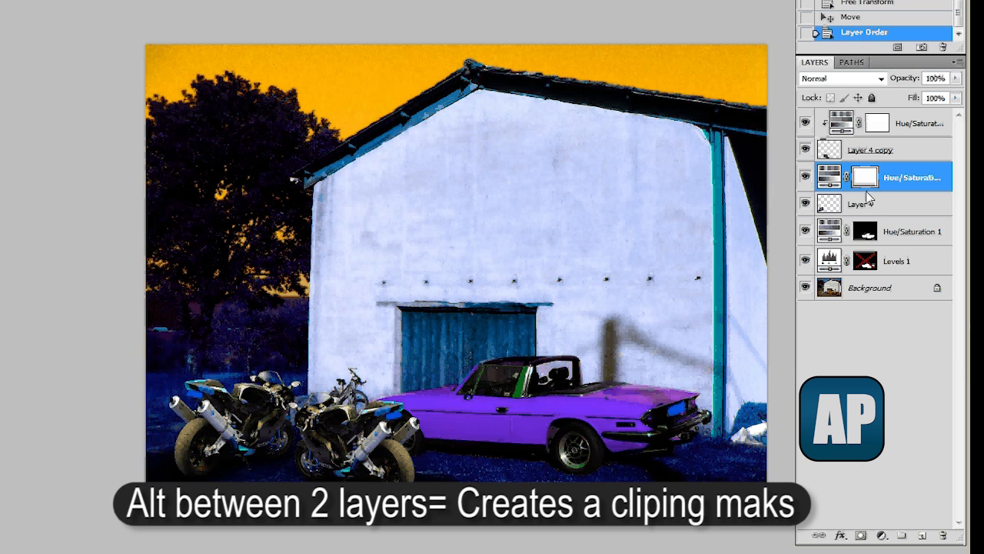
left_click(866, 194, "alt")
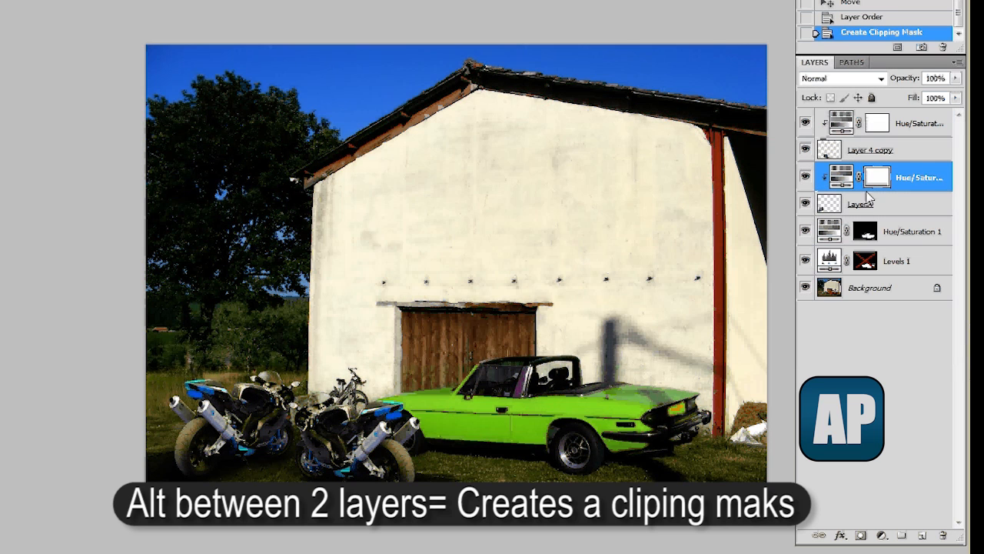
Step: Set the hue of the Hue/Saturation layer clipped to Layer 4 to +72, and deselect the layer
double_click(842, 177)
left_click_drag(641, 207, 754, 210)
left_click(742, 207)
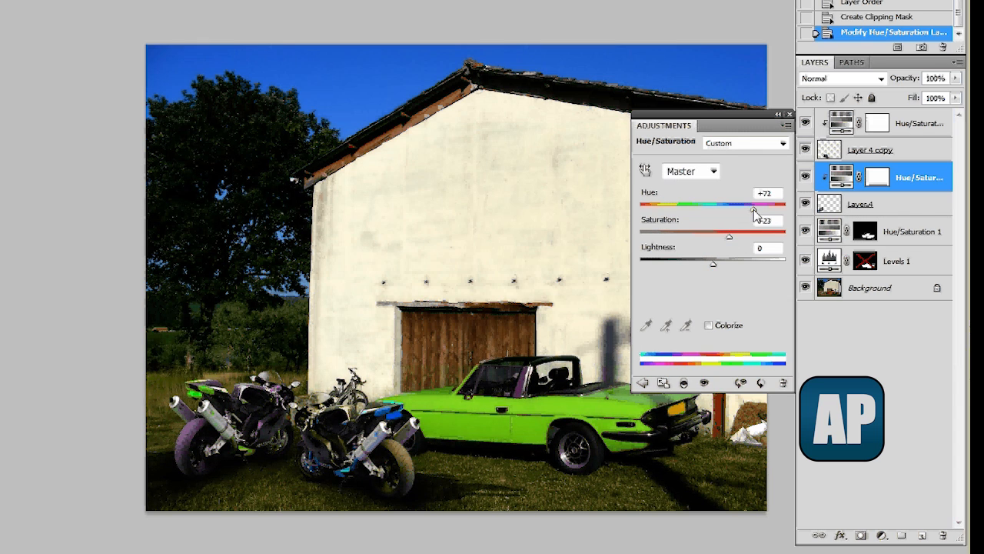
left_click(886, 392)
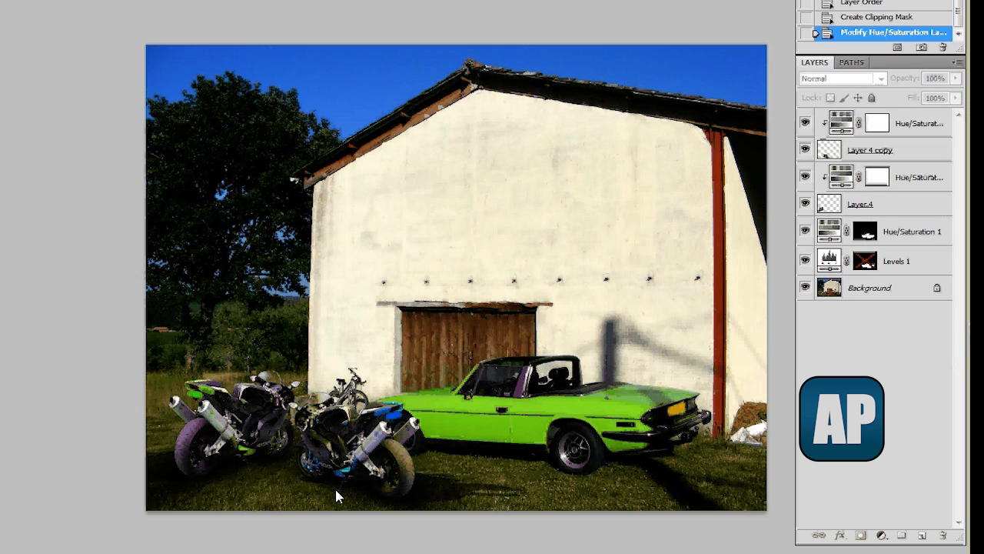
Step: Add a Levels adjustment layer above the topmost Hue/Saturation layer with input levels 97, 1.00 and 100
left_click(915, 124)
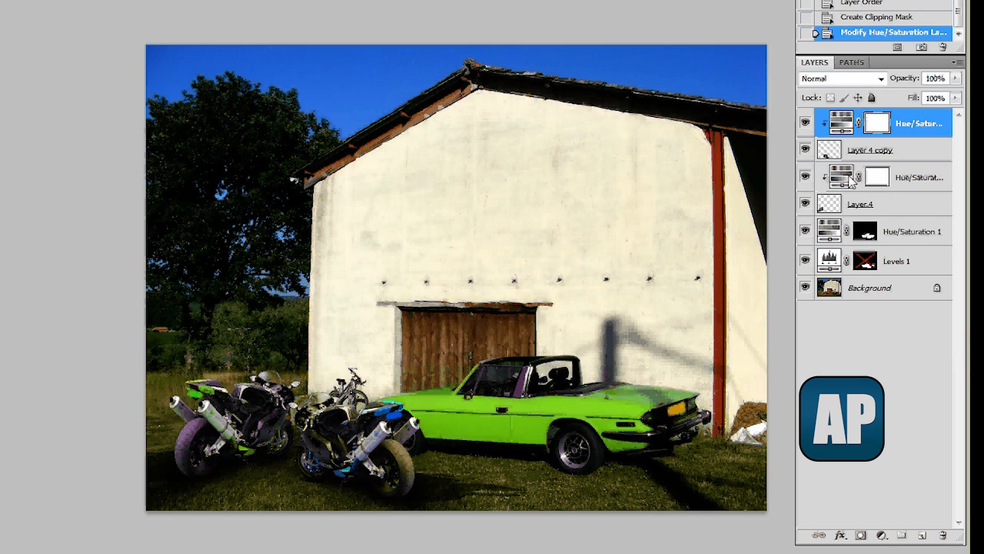
left_click(881, 534)
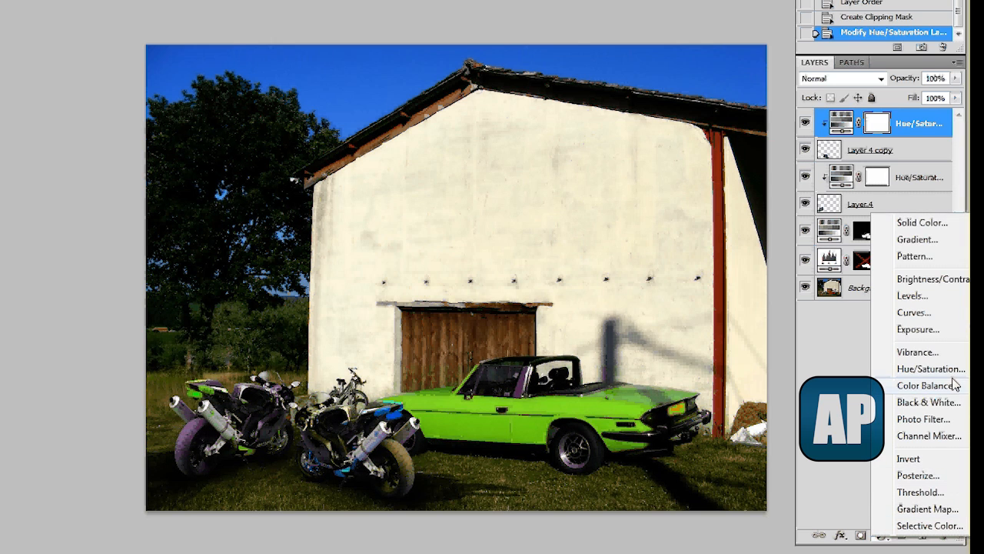
left_click(922, 295)
left_click_drag(660, 253, 709, 253)
left_click_drag(785, 252, 623, 255)
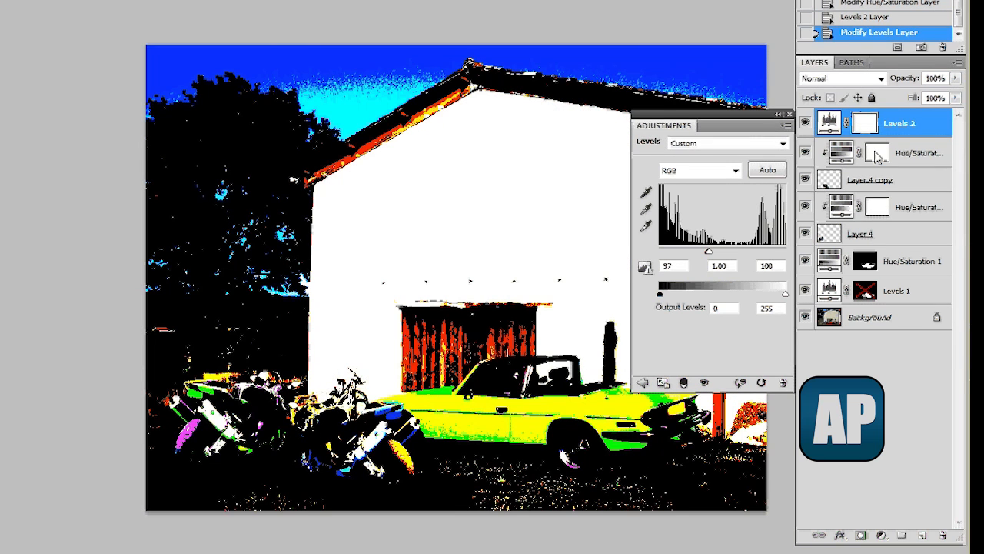
left_click(790, 114)
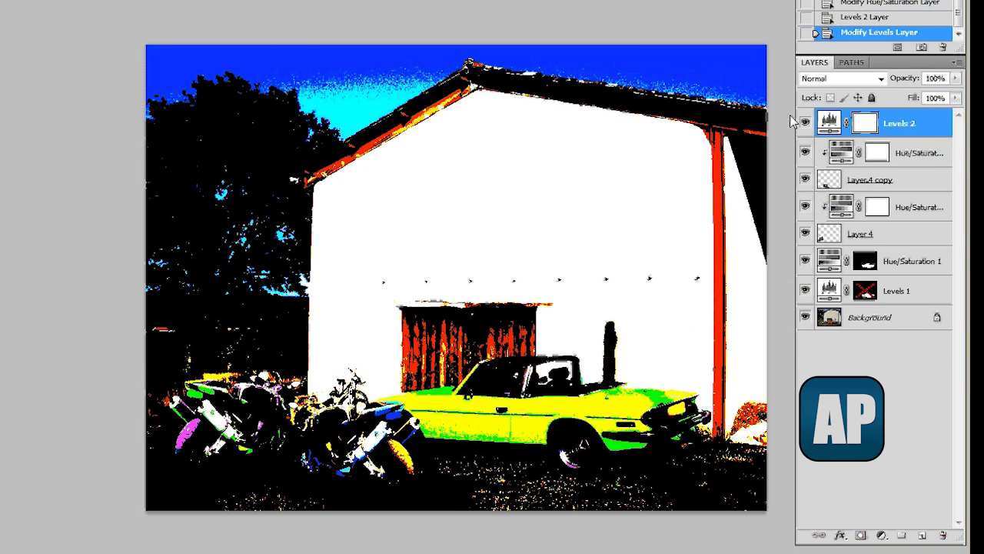
Step: Clip Levels 2 to the Layer 4 copy group and set its input levels to 0, 1.00 and 80
left_click(869, 138, "alt")
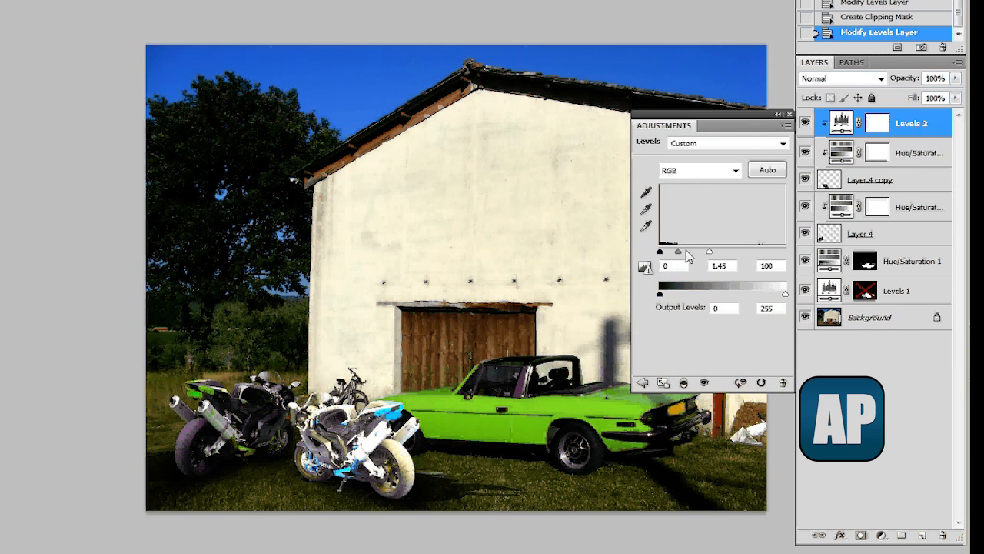
left_click_drag(678, 252, 699, 253)
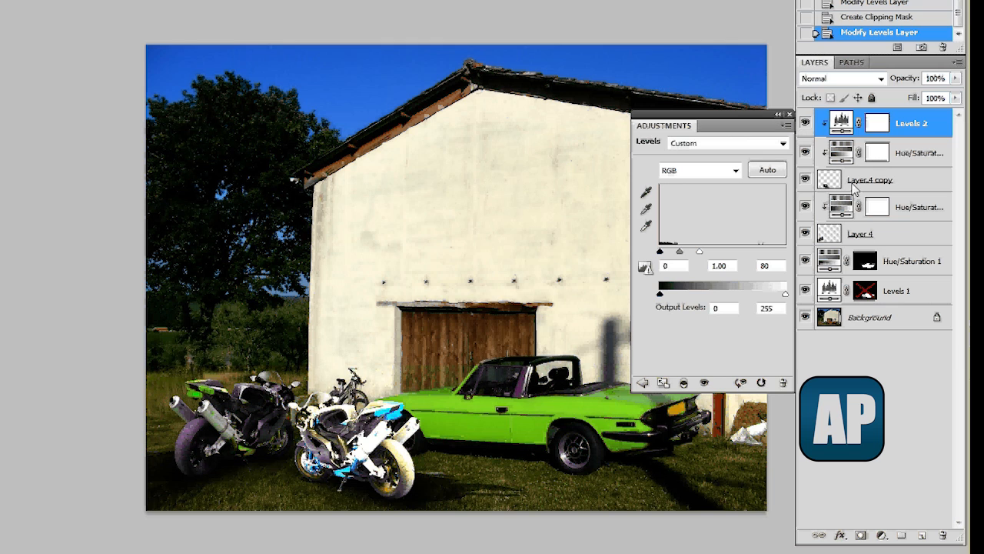
left_click(789, 113)
Step: Move Levels 2 directly below Layer 4, above Hue/Saturation 1, and hide it
left_click_drag(851, 123, 841, 247)
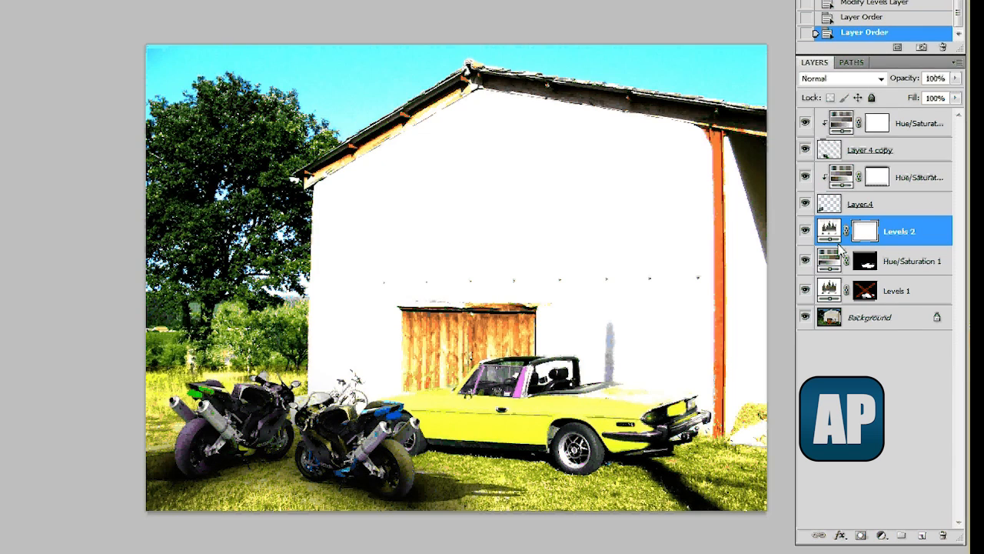
left_click(811, 233)
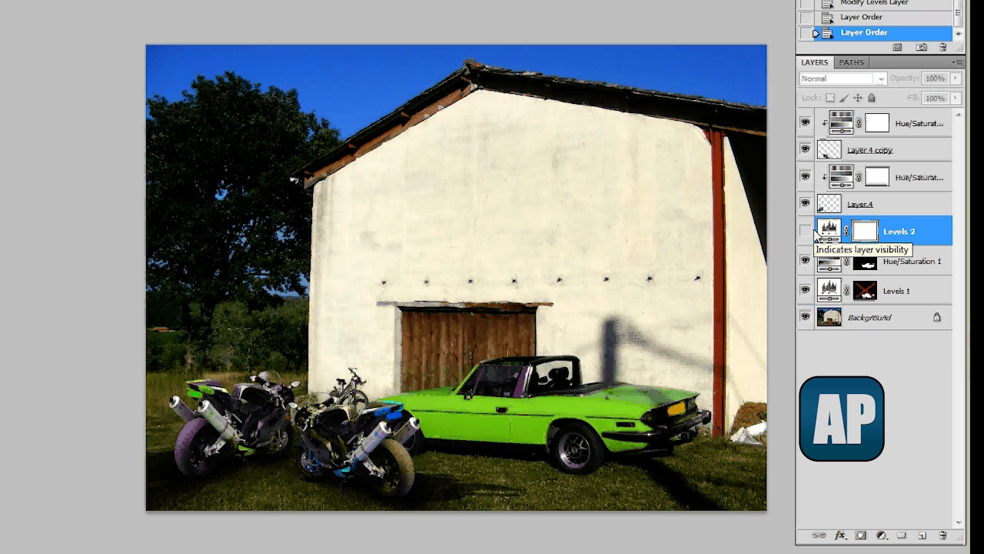